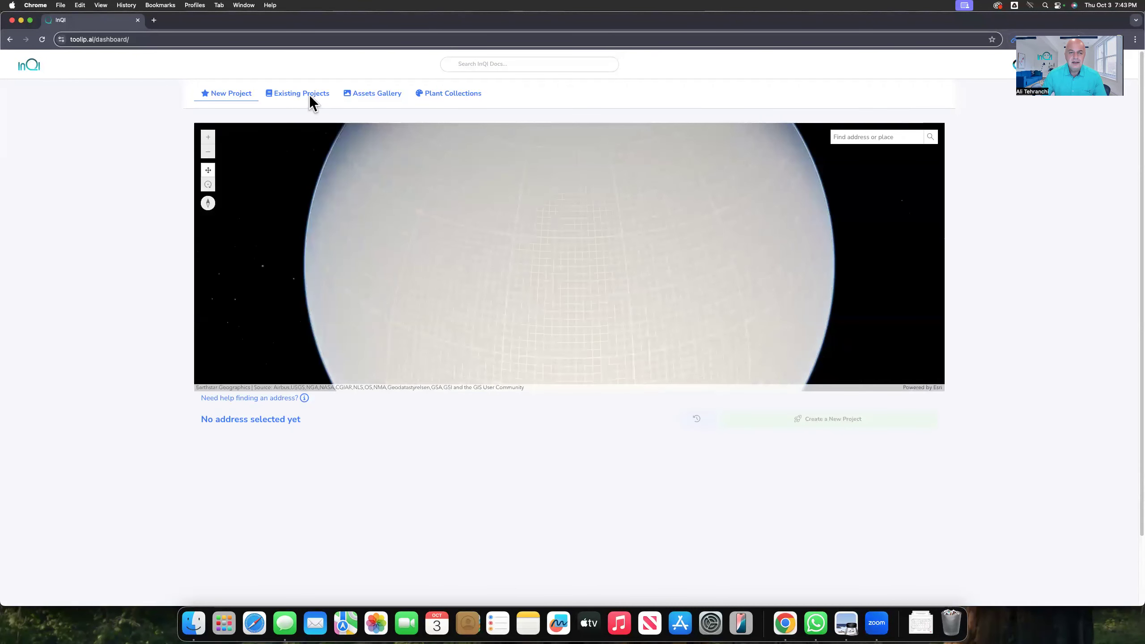
Step: Open the first listed property project from the existing projects
click(312, 101)
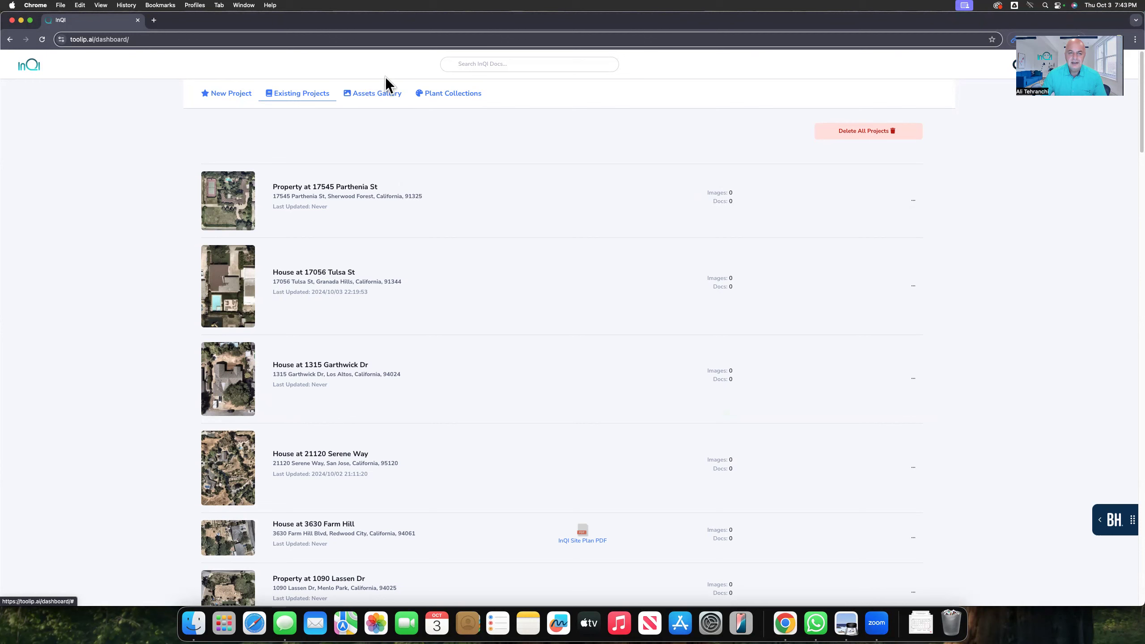
click(367, 97)
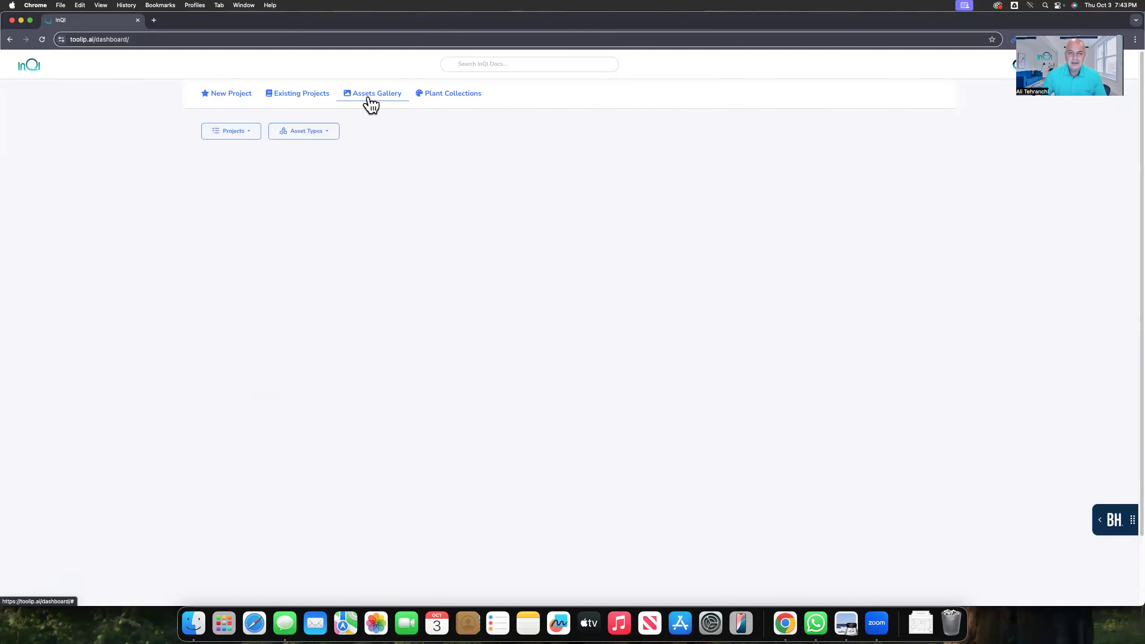
click(283, 96)
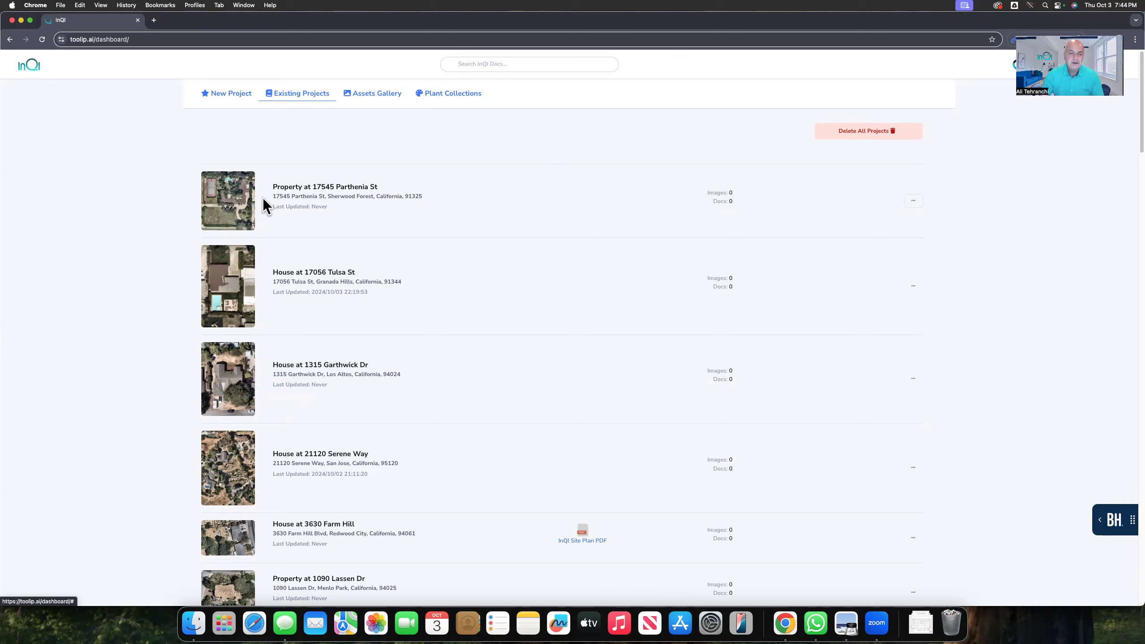
click(238, 209)
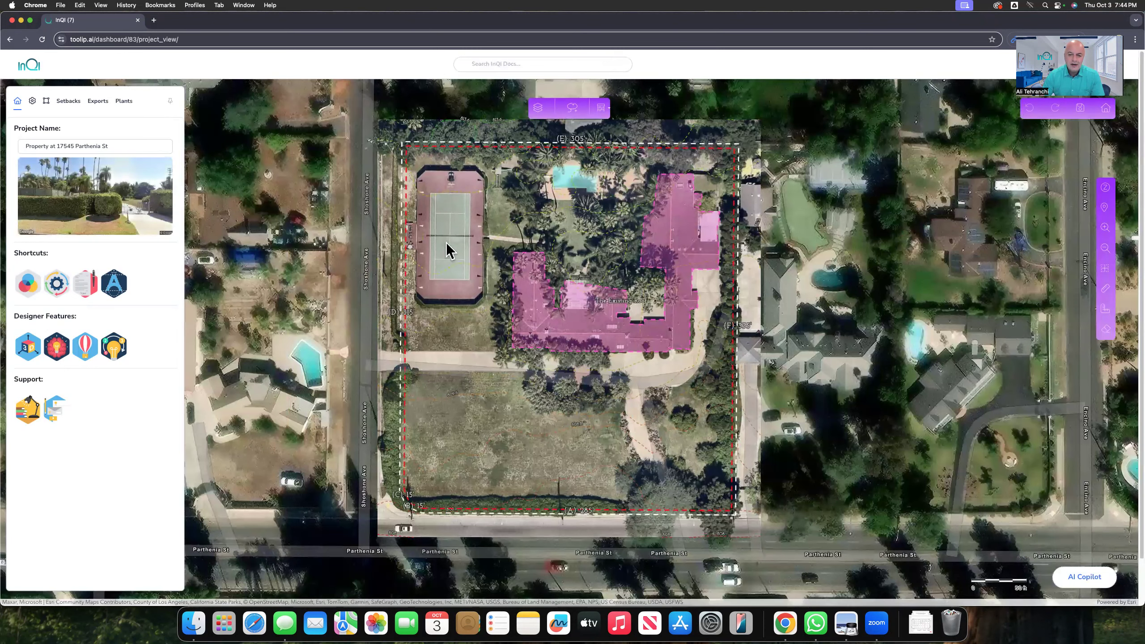
Step: Start adding assets to the existing roof and choose Aerial1.jpg, Aerial2.jpg and Aerial3.jpg from Downloads as the images
click(574, 321)
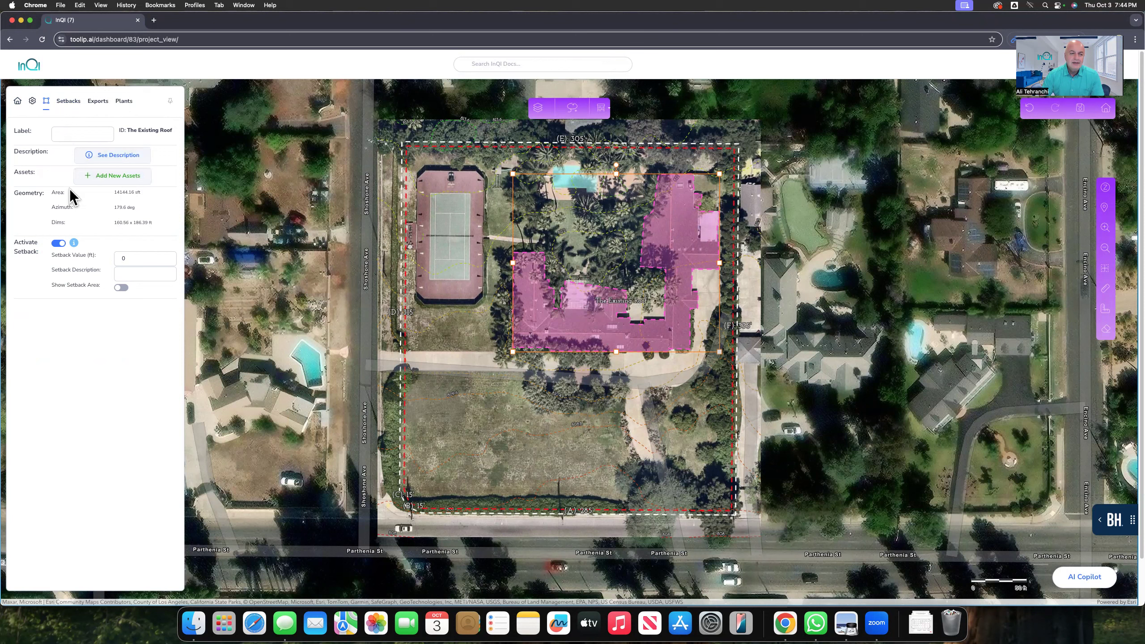
click(110, 175)
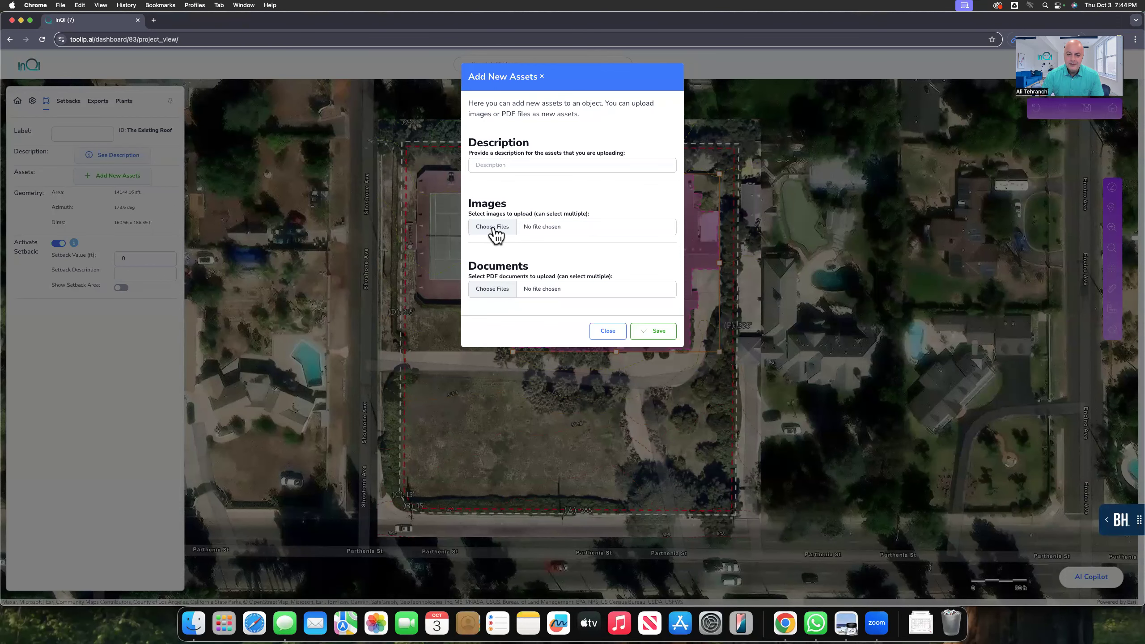
click(525, 232)
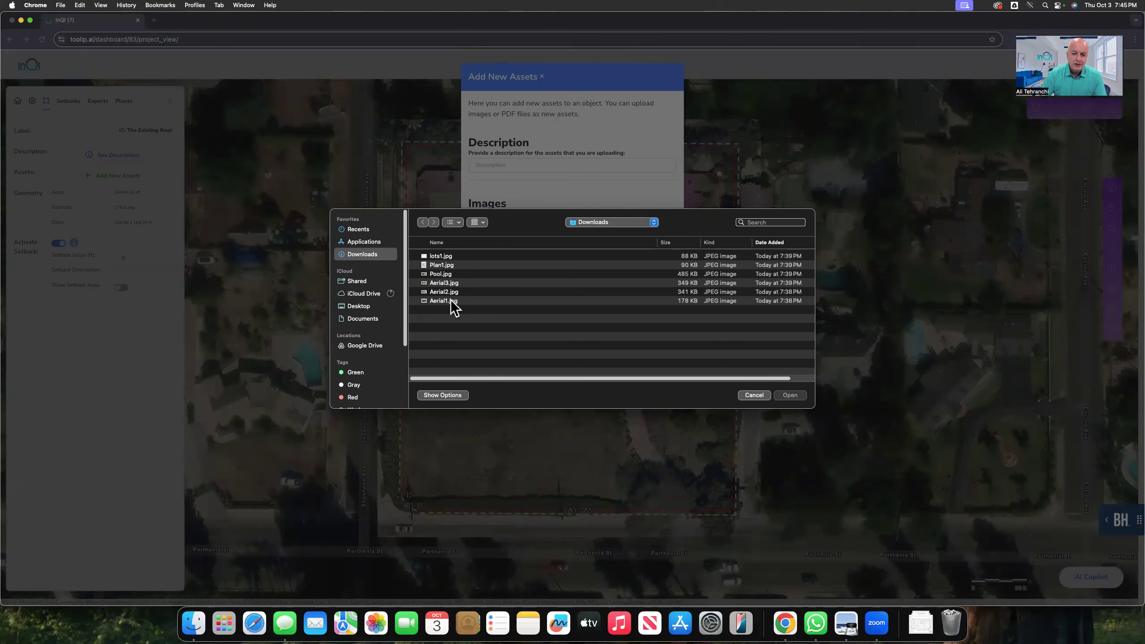
click(450, 283)
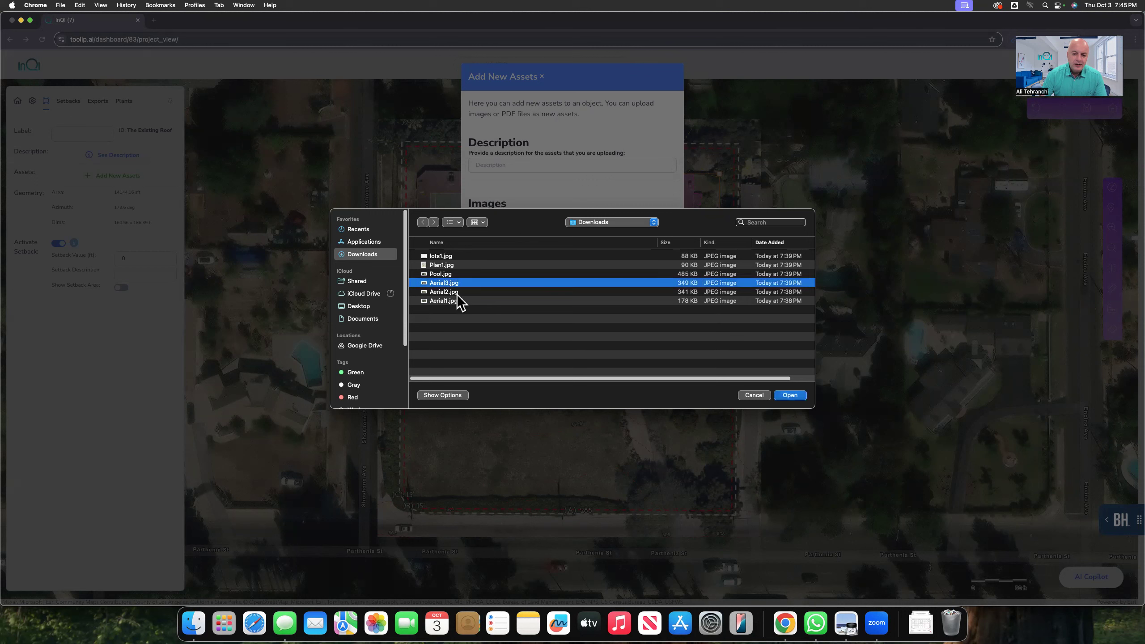
shift+click(453, 292)
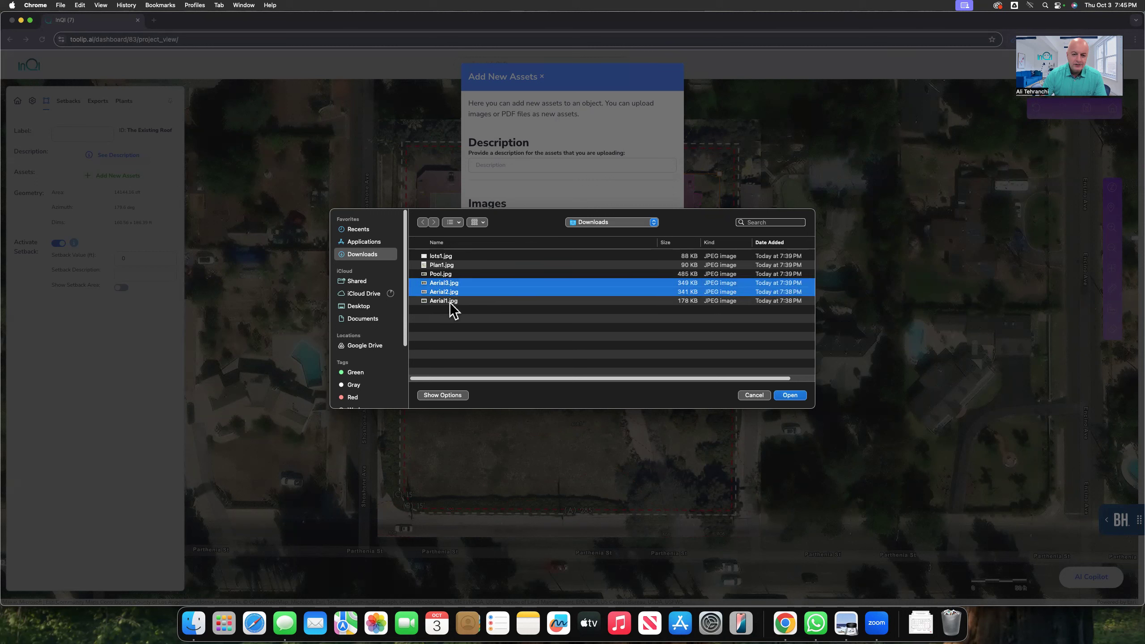
shift+click(450, 301)
click(789, 395)
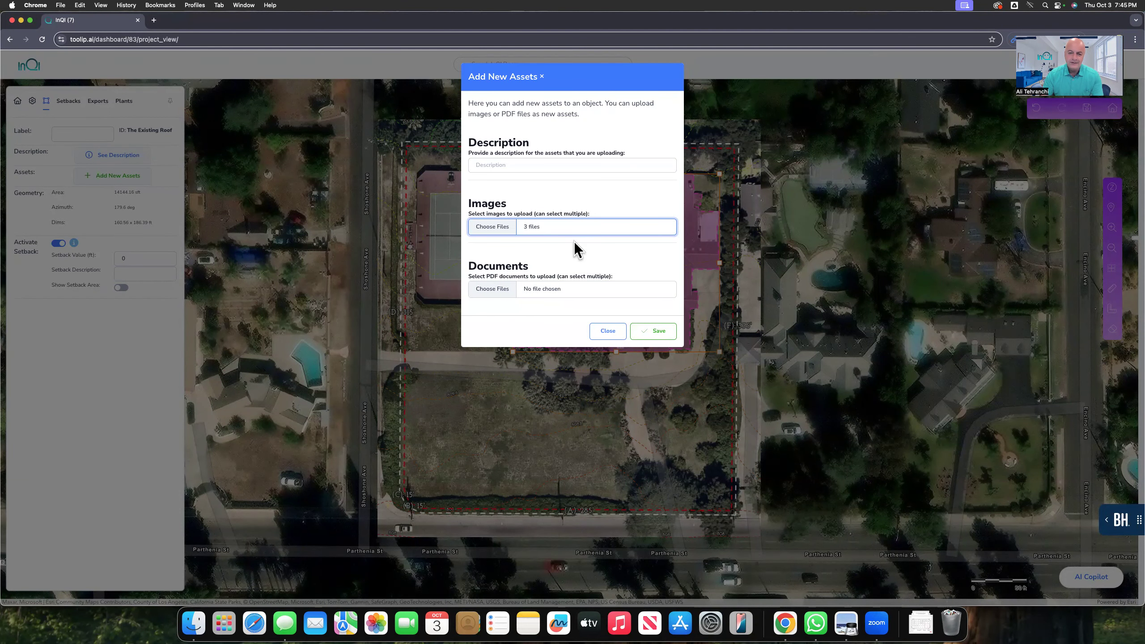
Step: Describe the roof images as "Aerial Pictures", save them and browse the uploaded pictures
click(516, 165)
text(Aeri)
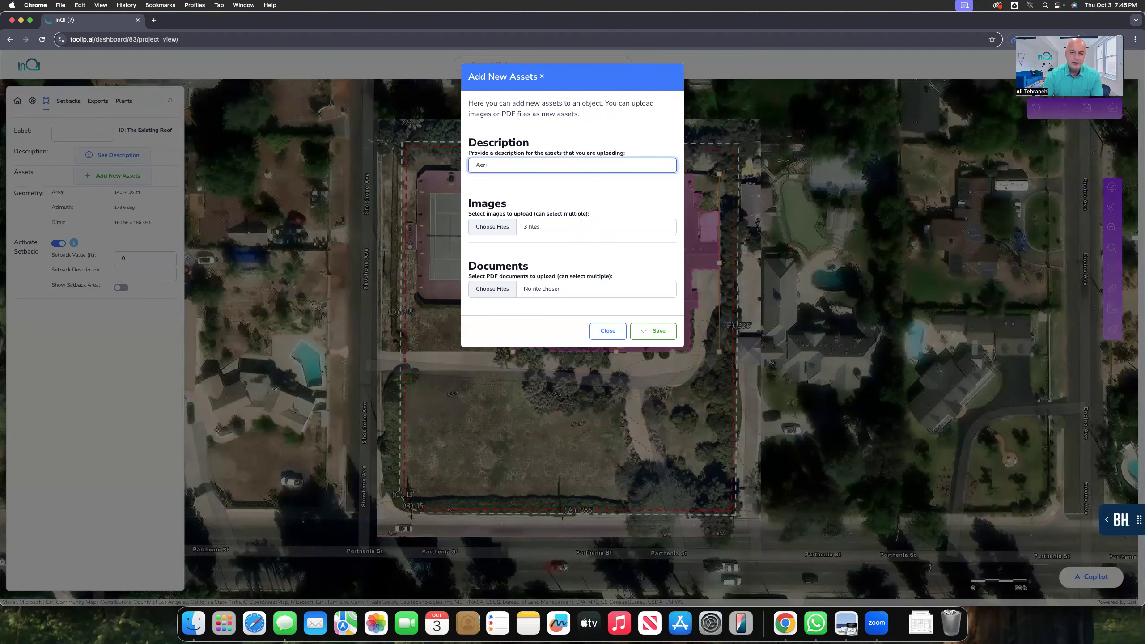
text(cal Pictures)
click(654, 331)
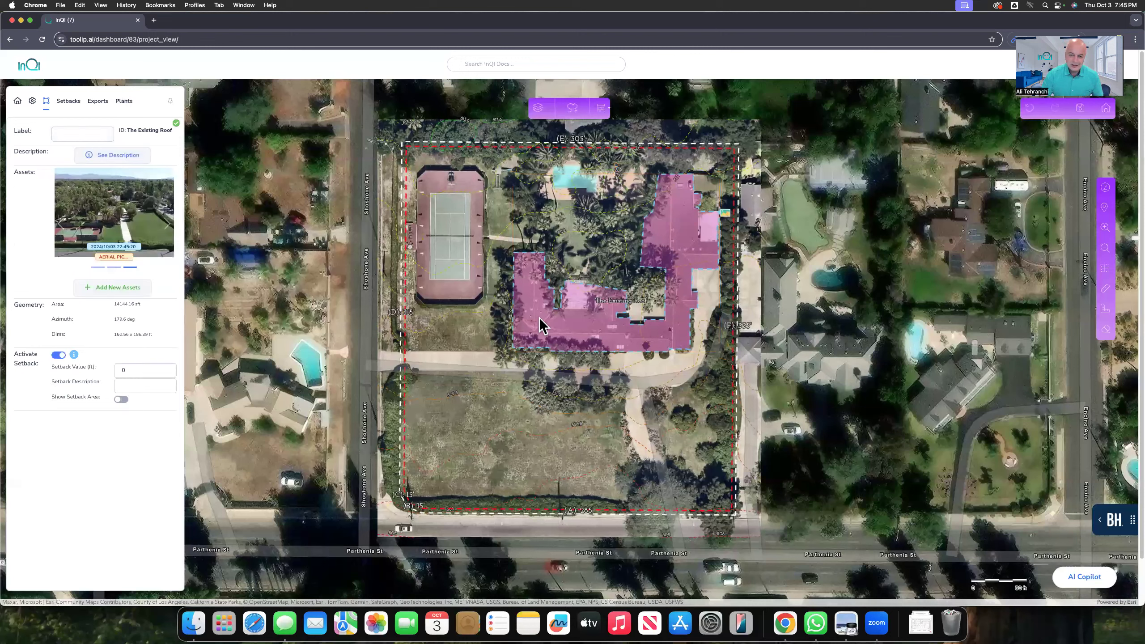
click(169, 224)
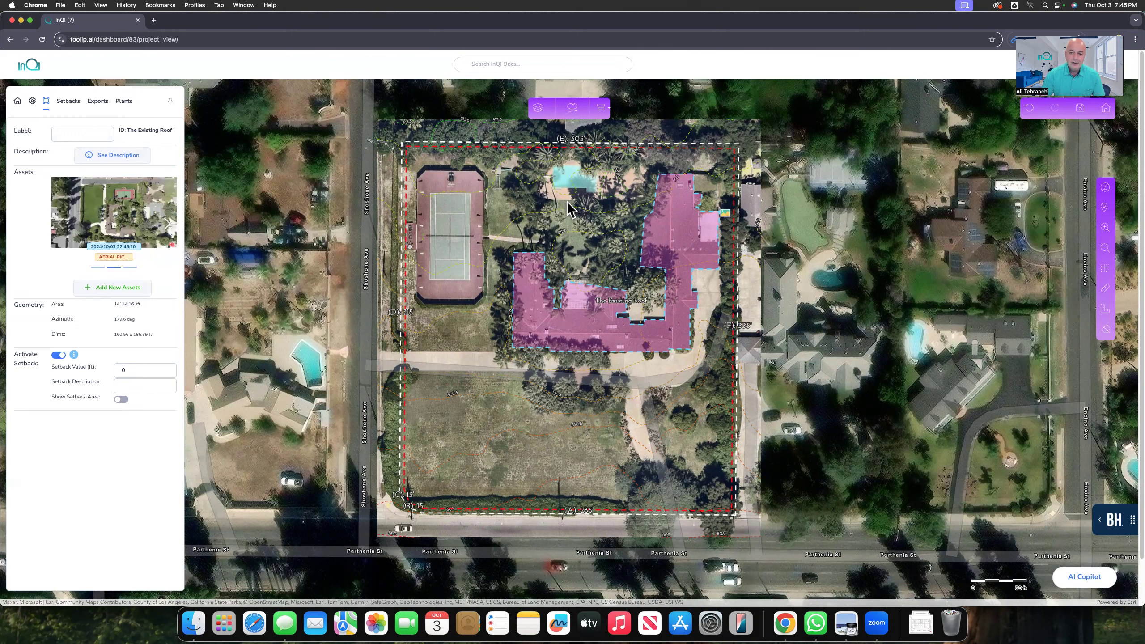
Step: Turn on the visibility of the Pool layer in the layer settings
click(571, 184)
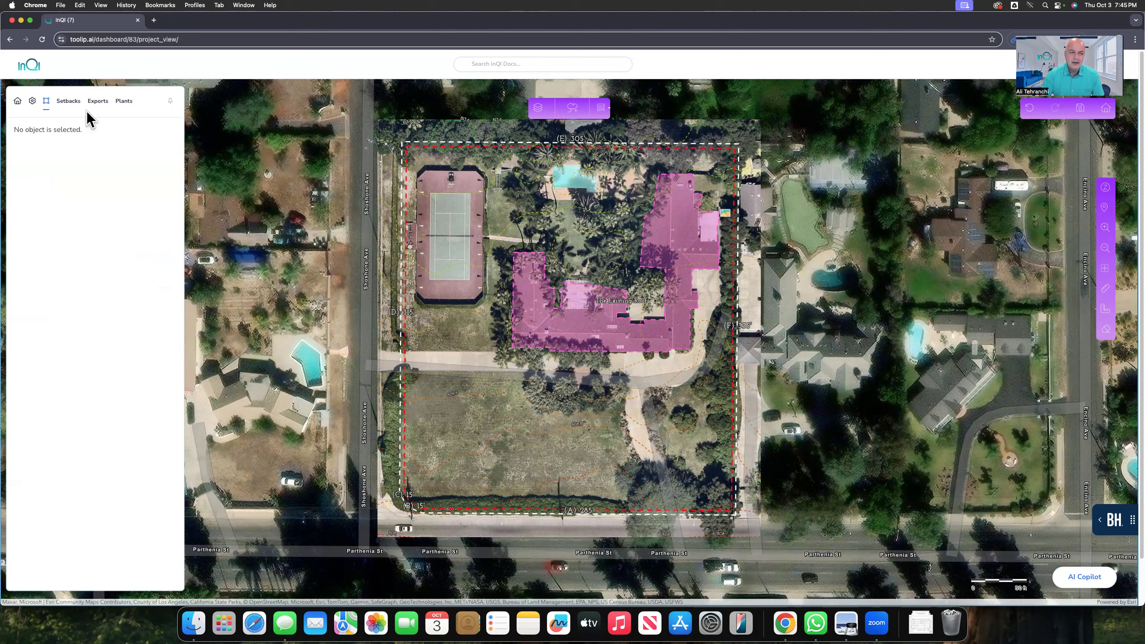
click(538, 107)
click(388, 226)
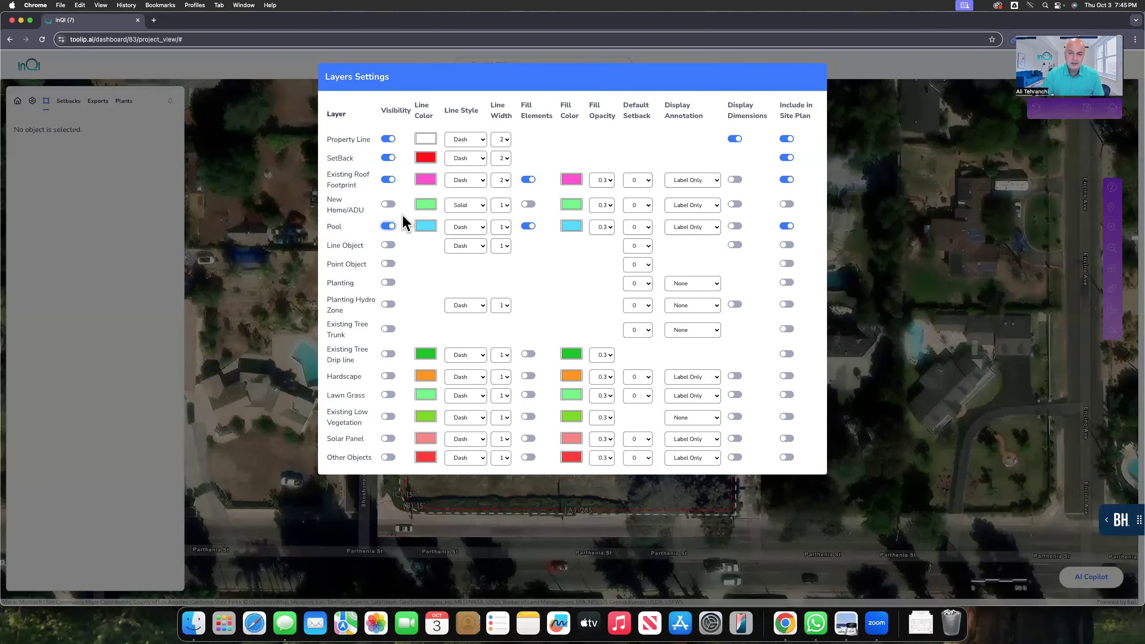
click(846, 179)
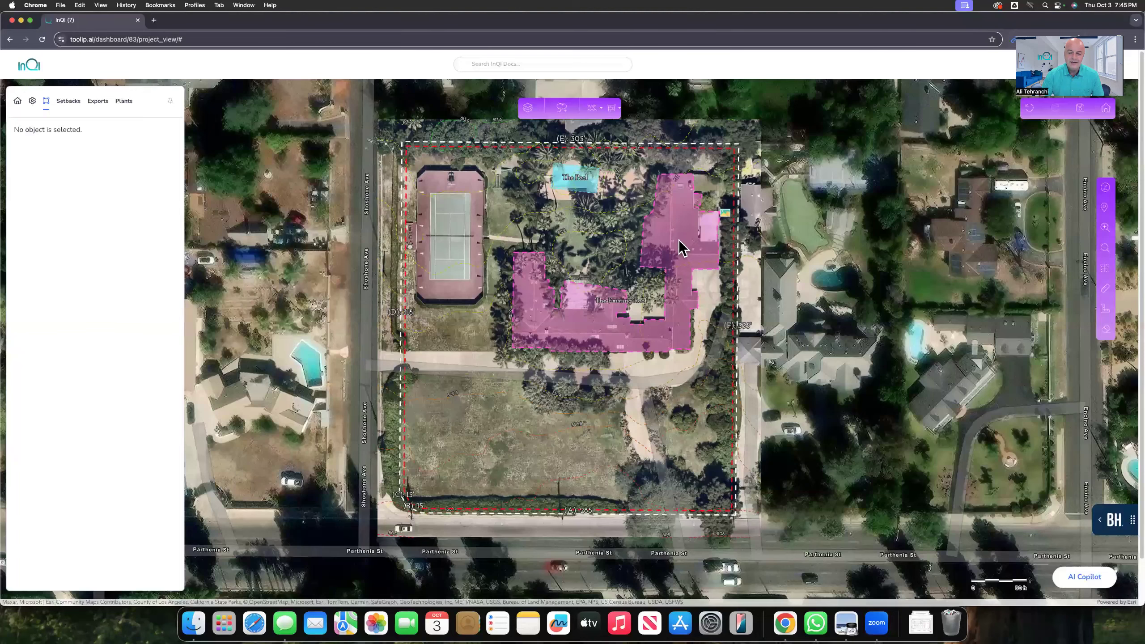
Step: Start adding a new asset to the pool and choose Pool.jpg from Downloads as its image
click(569, 173)
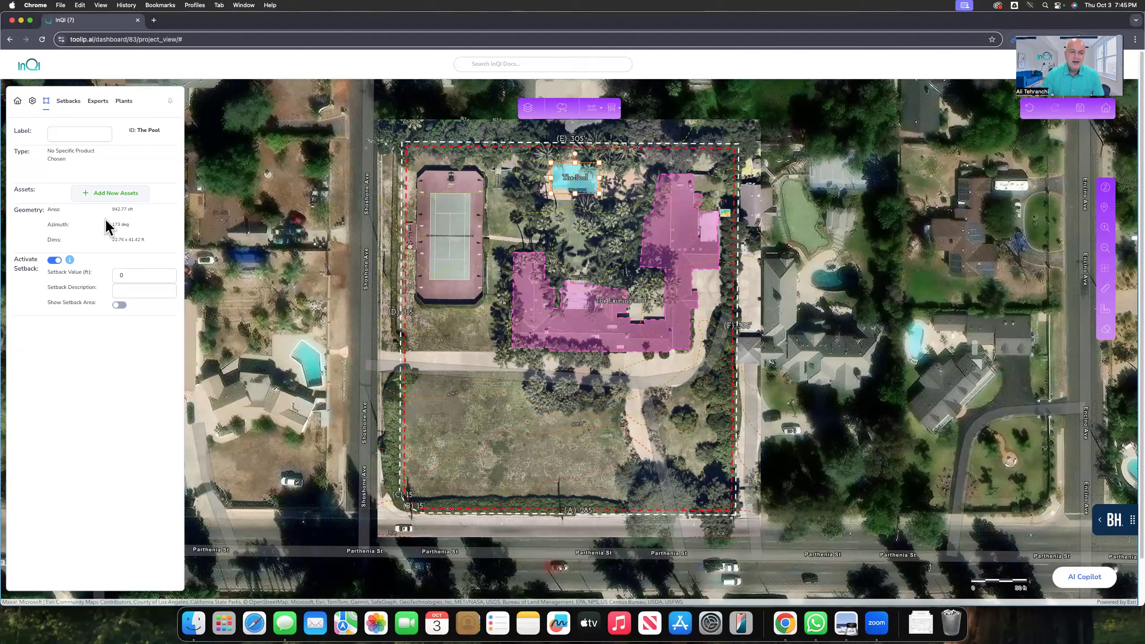
click(109, 195)
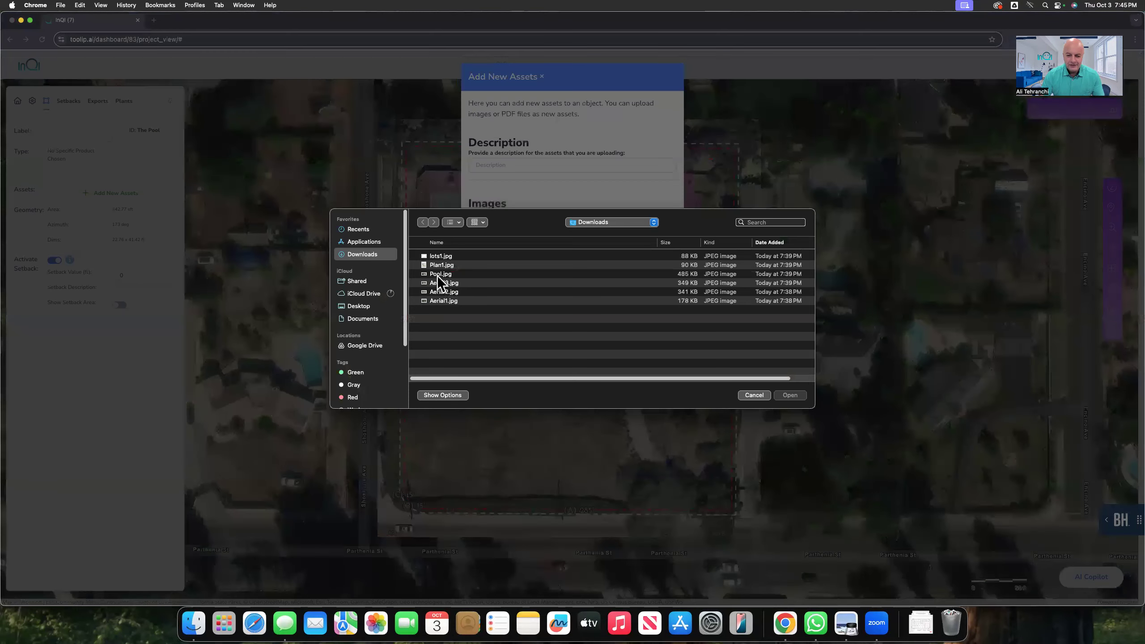
click(455, 275)
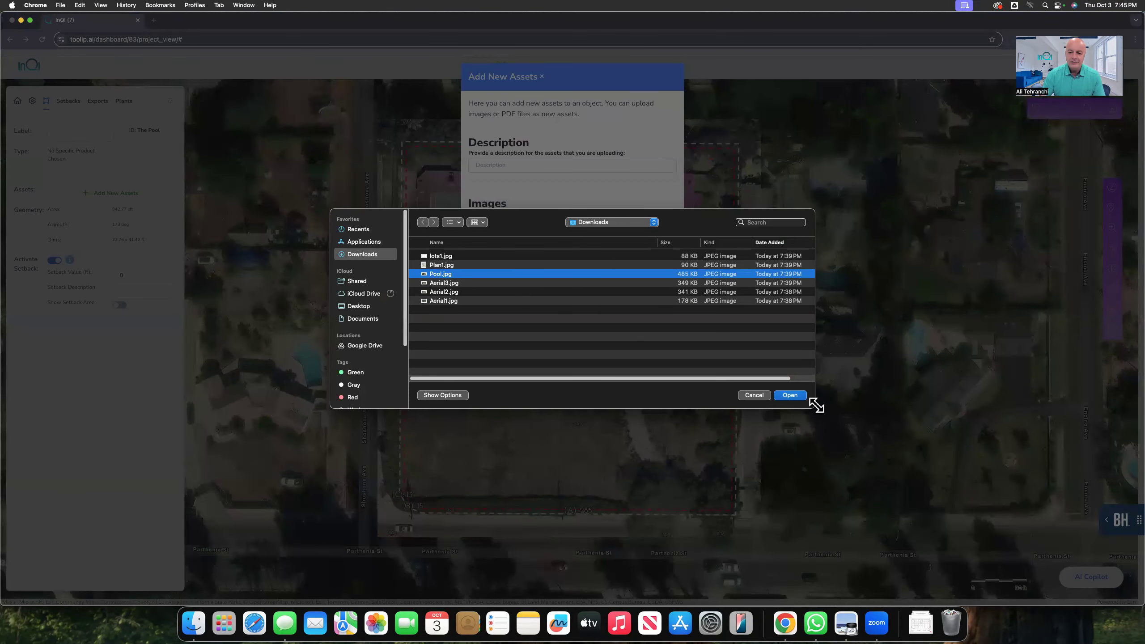
click(797, 396)
Step: Describe the pool image as "Picture Of The Pool" and save the asset
click(522, 164)
text(Pool)
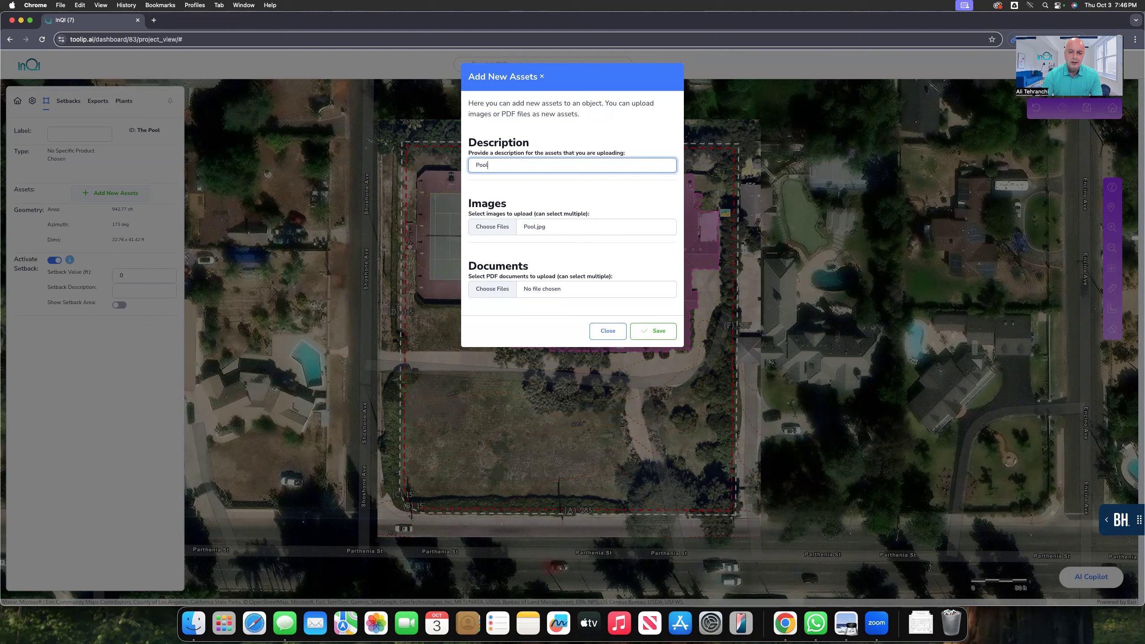
key(super+a)
text(Picture Of The Pool)
click(656, 331)
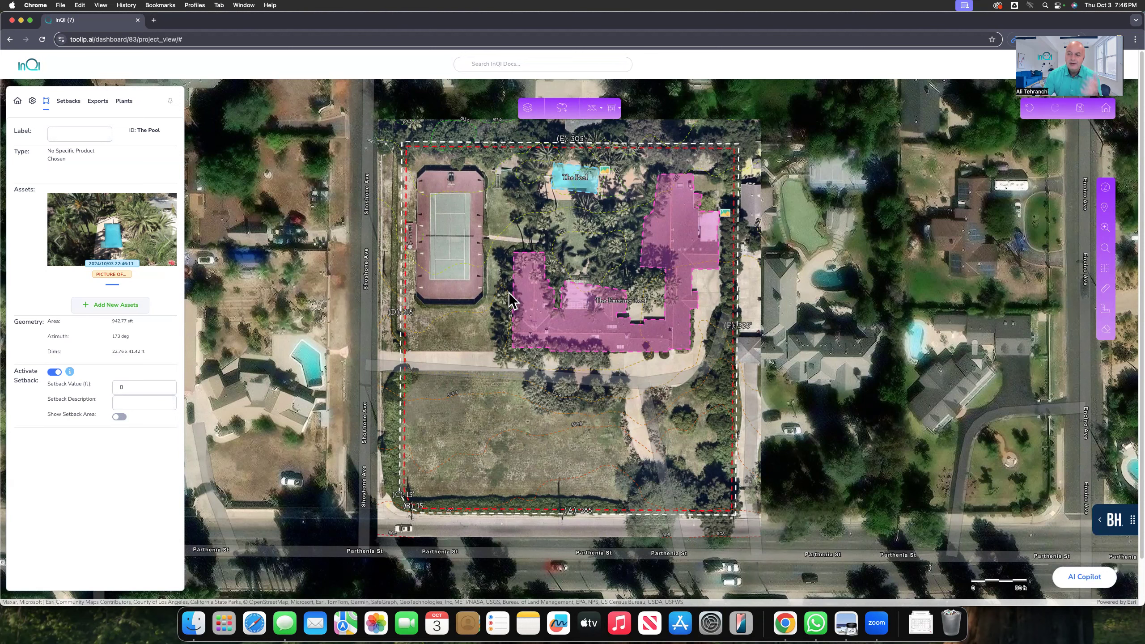
Step: Turn on the visibility of the Point Object layer in the layer settings
click(529, 107)
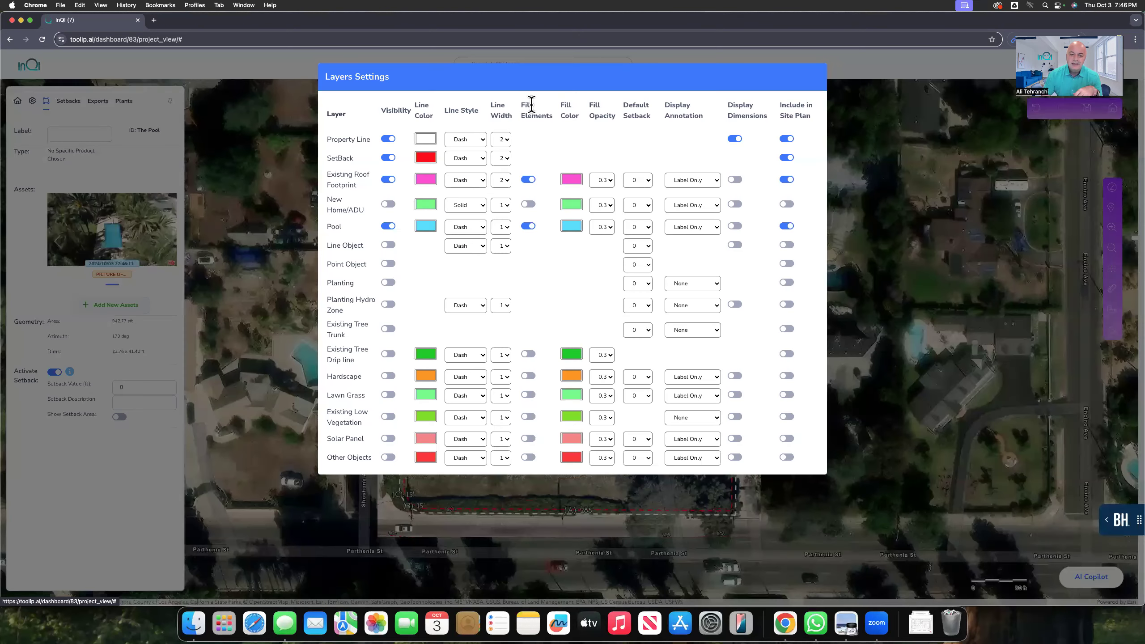
click(387, 264)
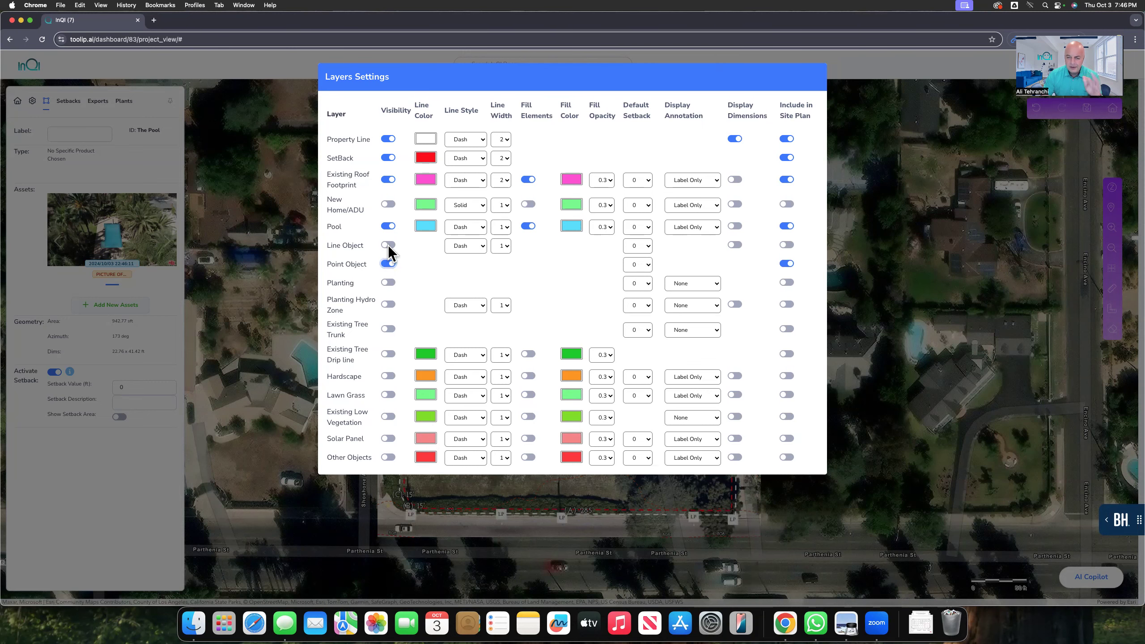
click(883, 210)
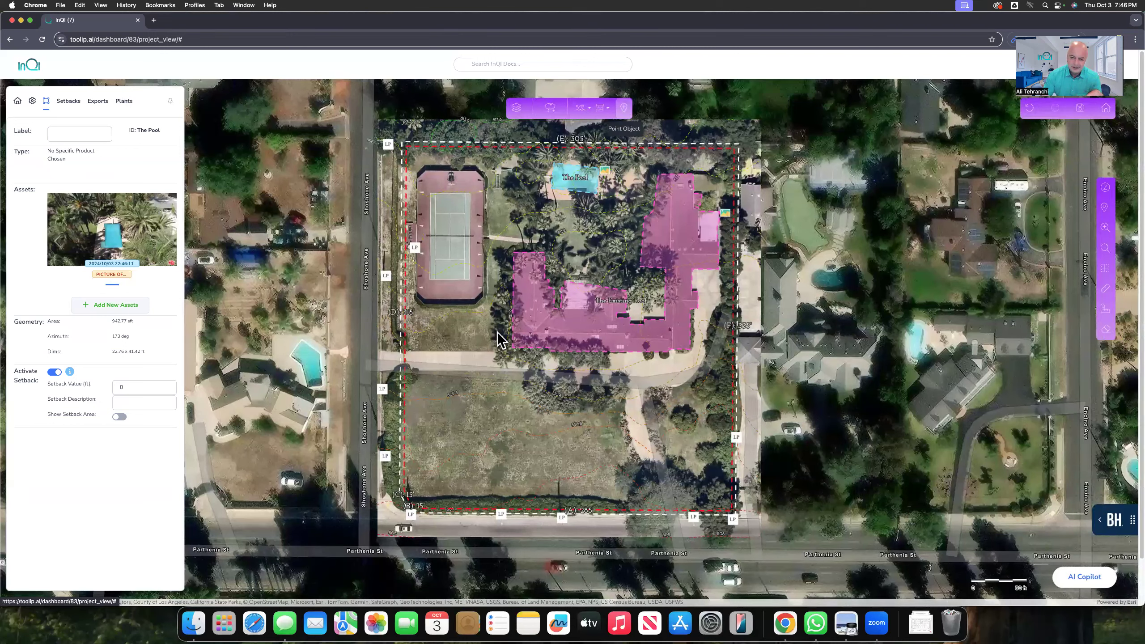
Step: Place a point object at the lower-left corner of the existing roof and keep its type as Annotation
click(624, 110)
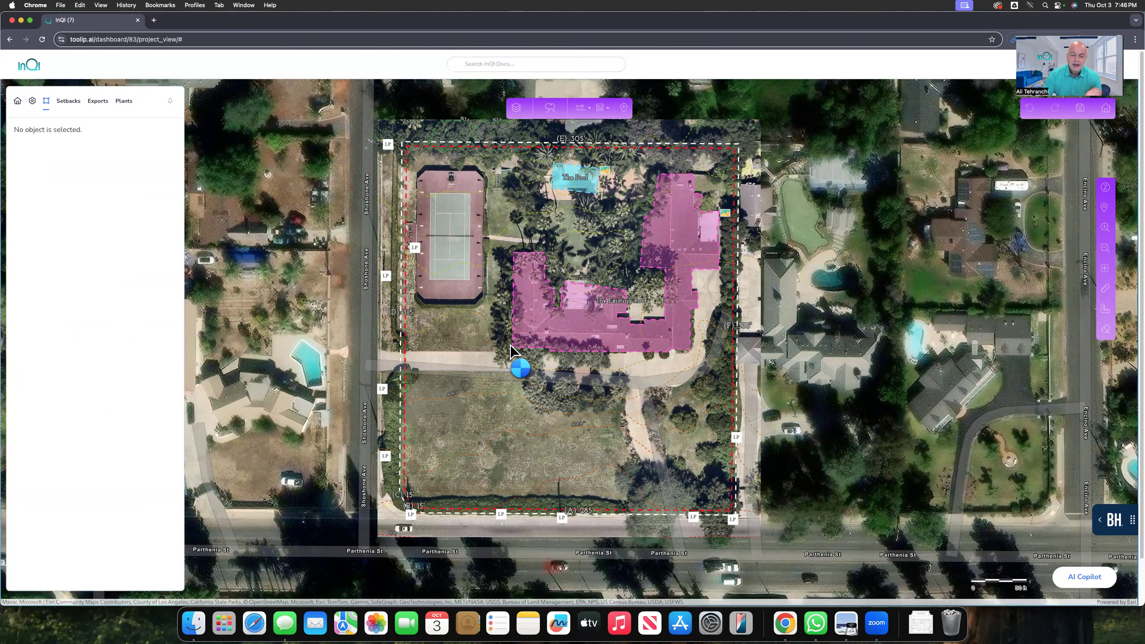
click(510, 345)
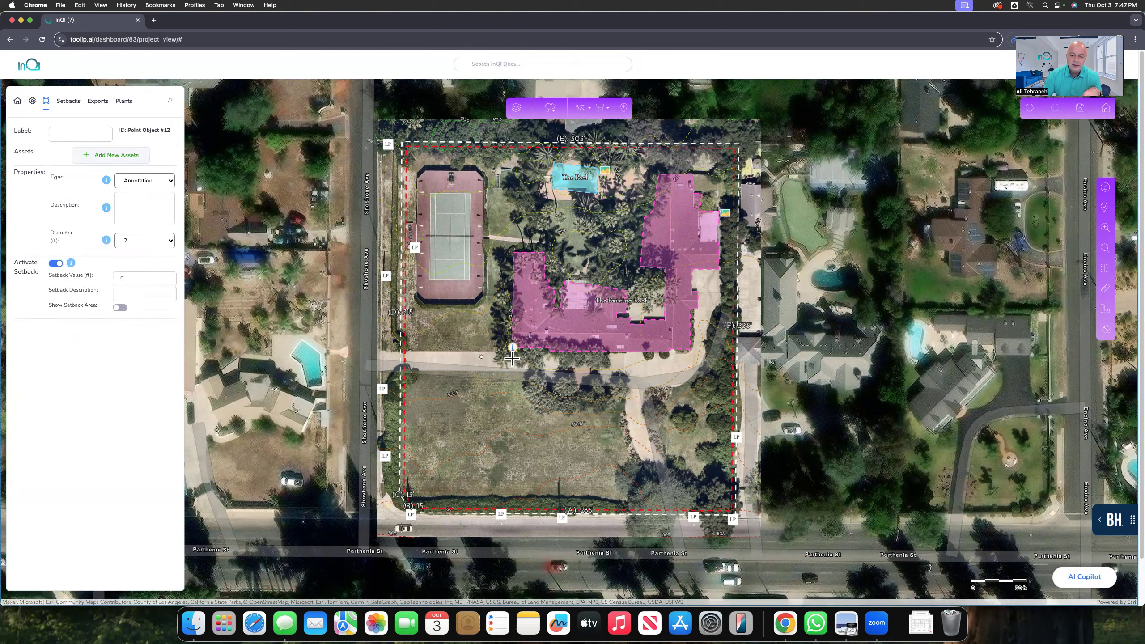
click(161, 181)
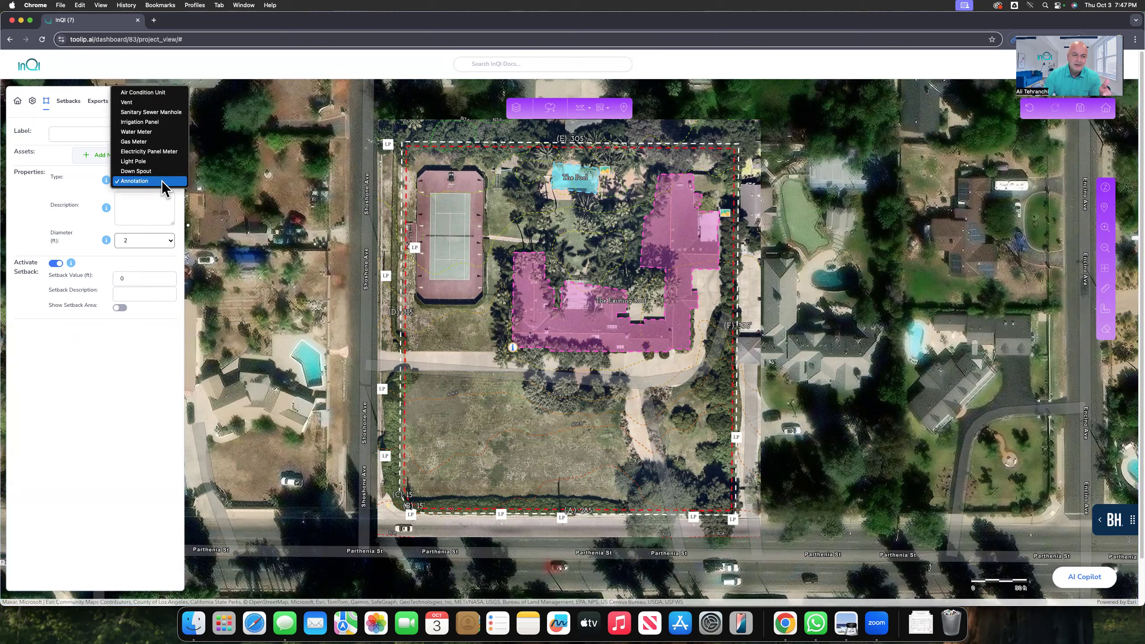
click(27, 190)
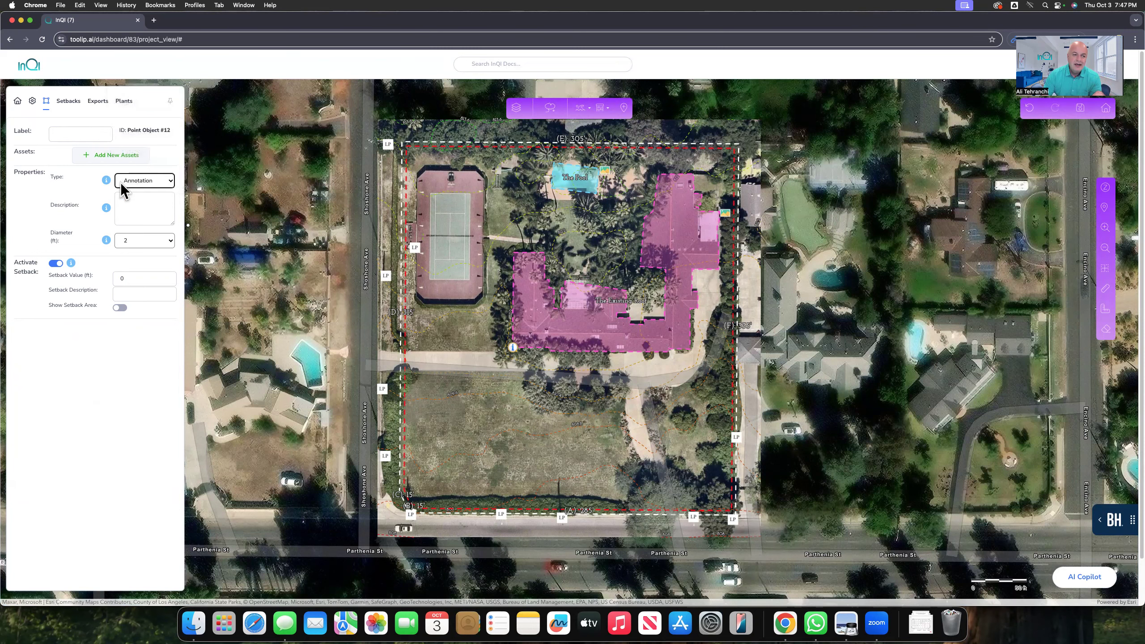
Step: Start adding an asset to the point object and choose Patio Fireplace.png from the Desktop's Assets folder as its image
click(113, 155)
click(496, 232)
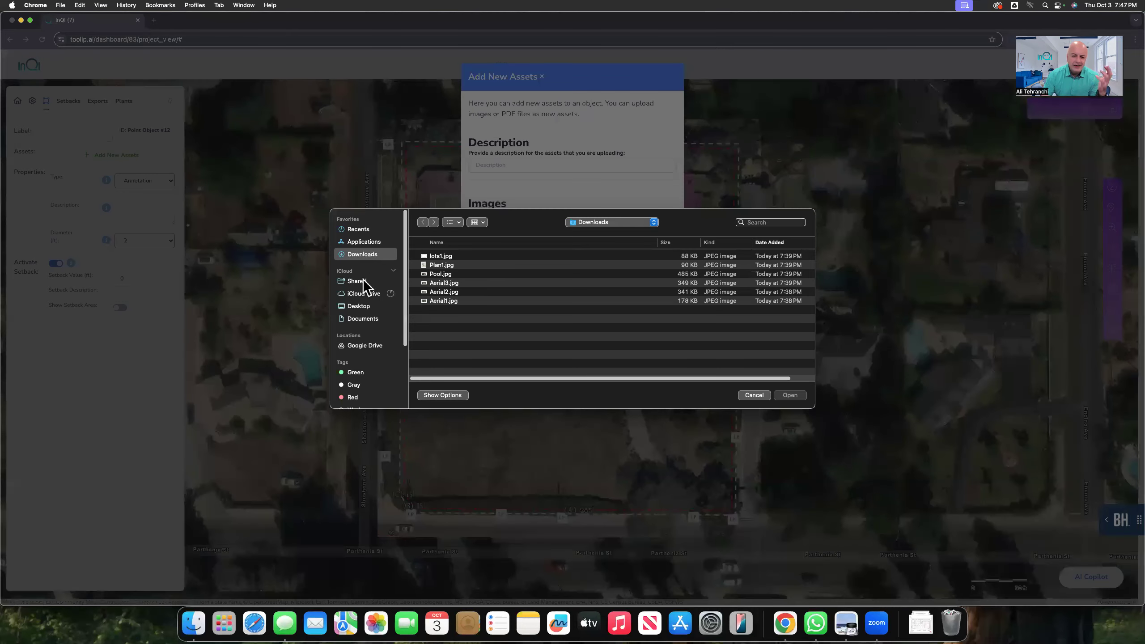
click(354, 307)
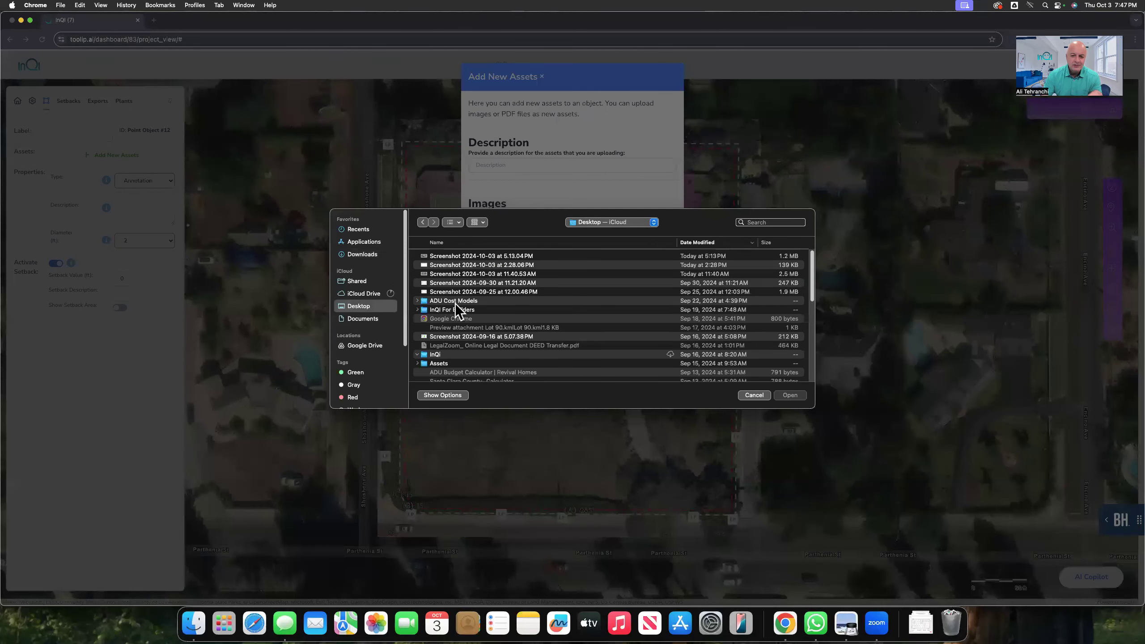
click(439, 242)
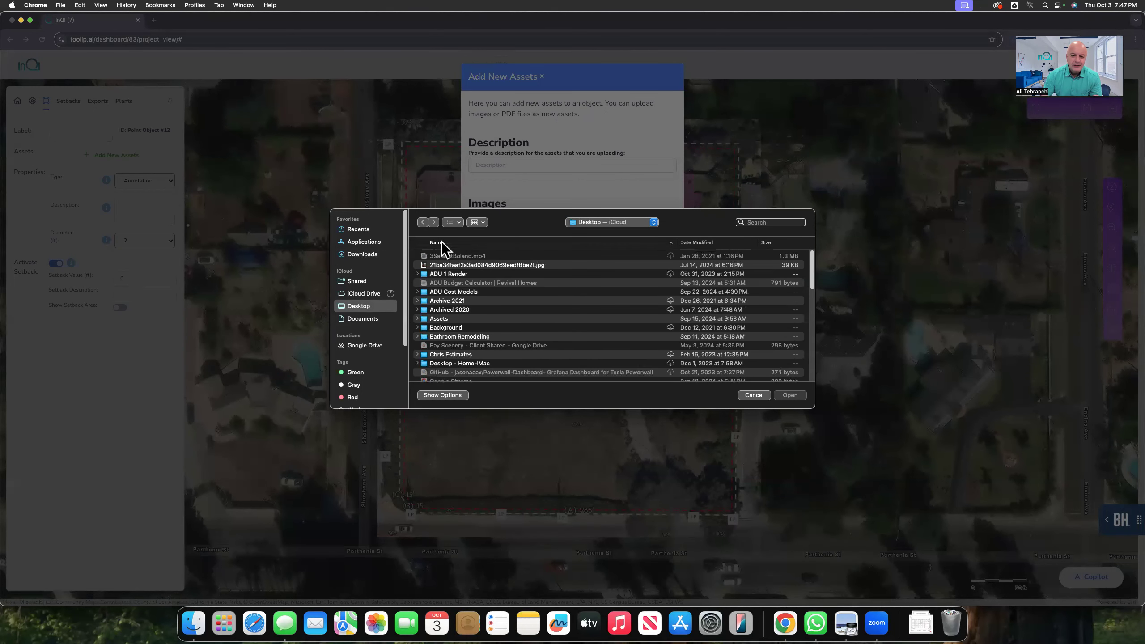
double_click(447, 318)
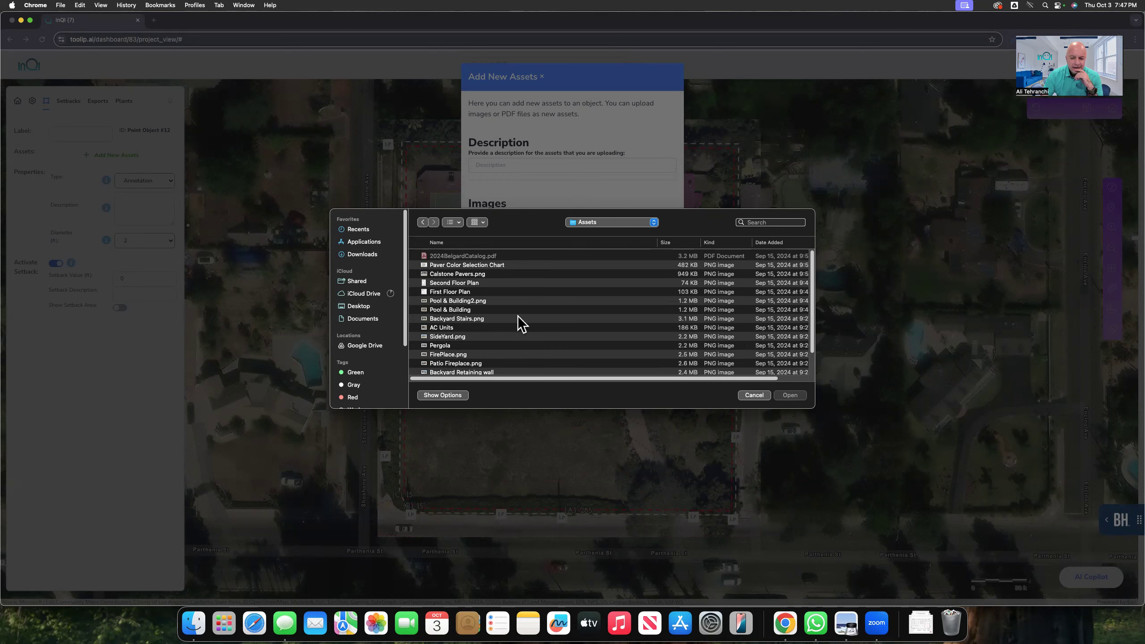
scroll(522, 323, down, 4)
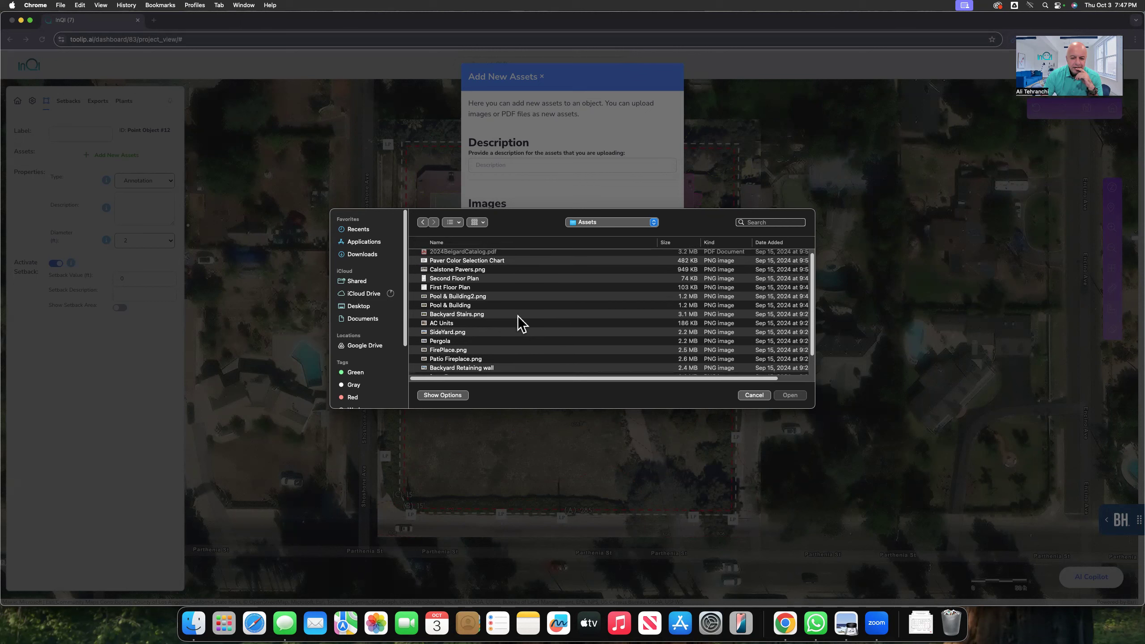
scroll(520, 322, up, 4)
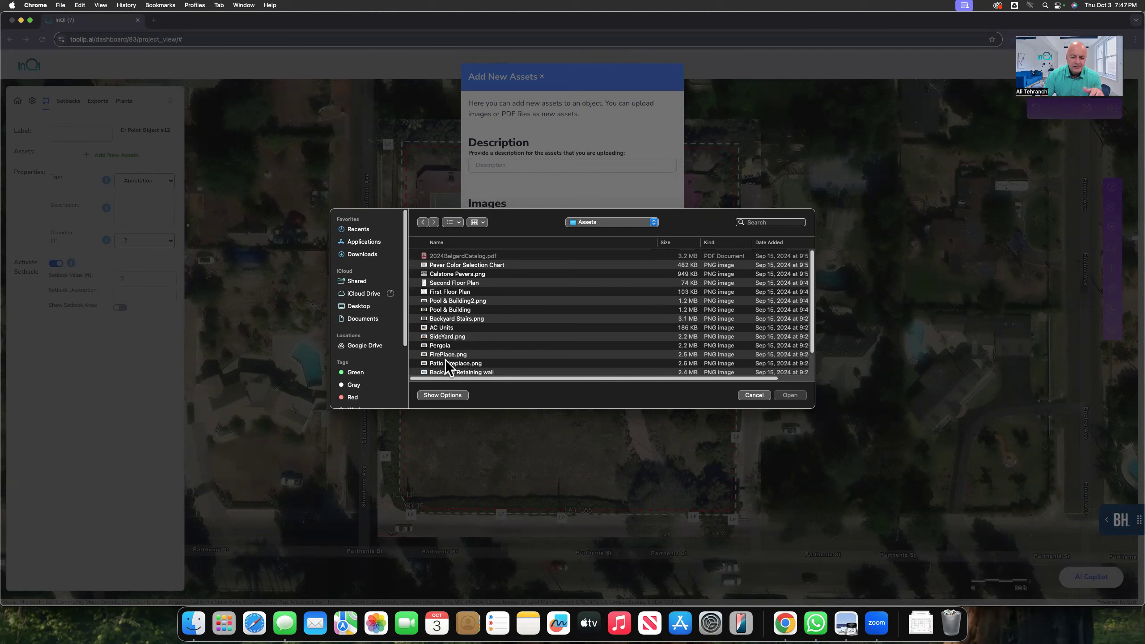
click(484, 364)
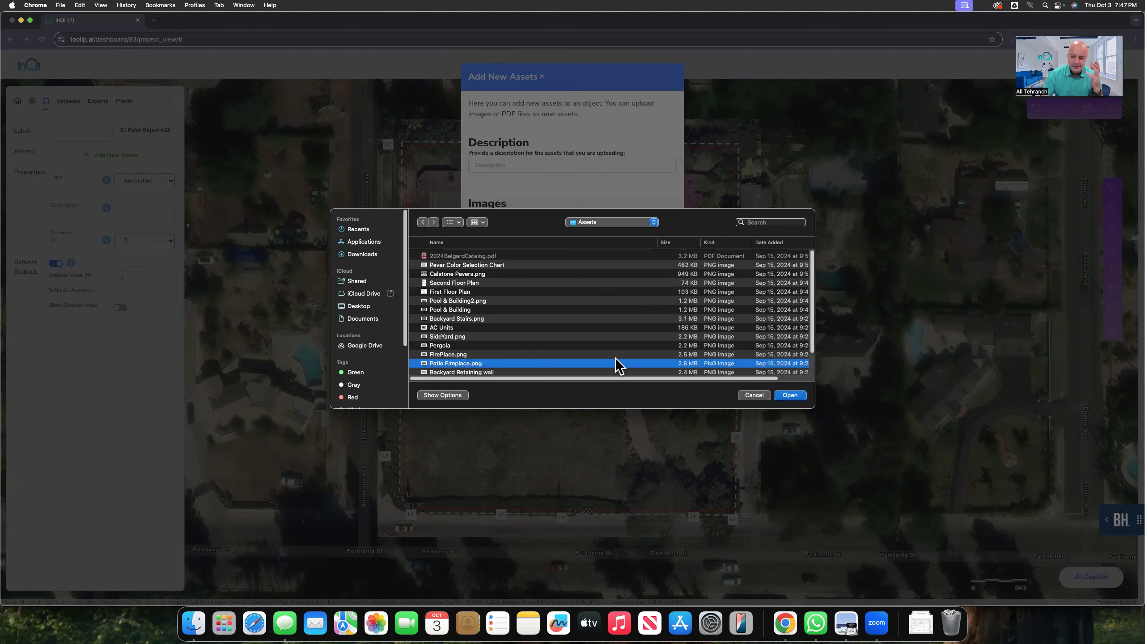
click(794, 396)
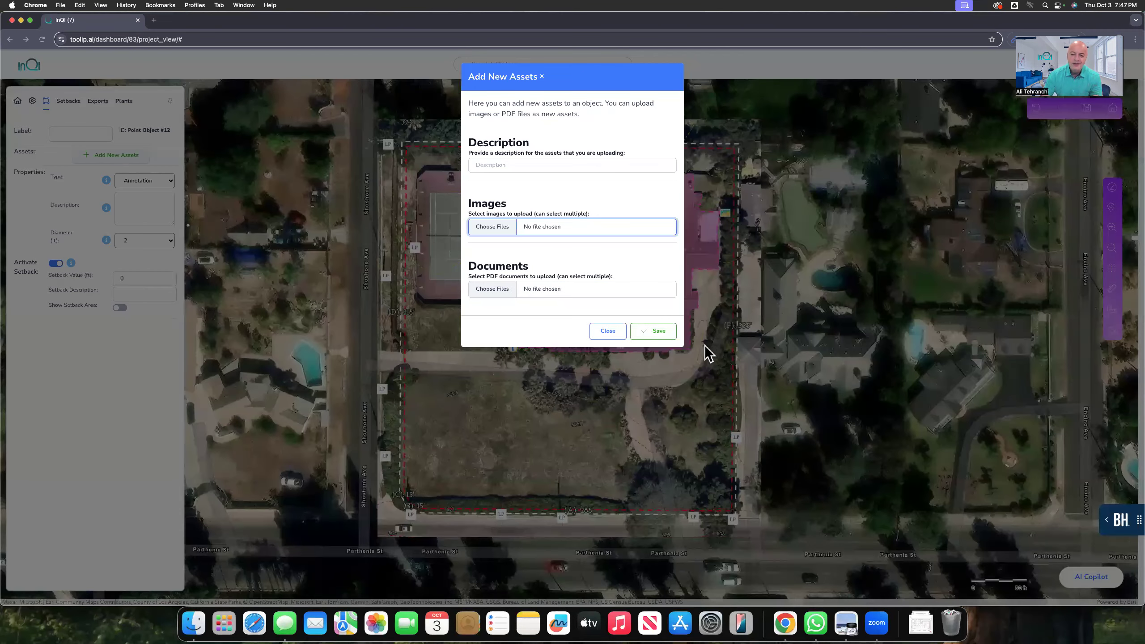
Step: Describe the chosen image as "My Electric Panel" and save the asset
click(532, 165)
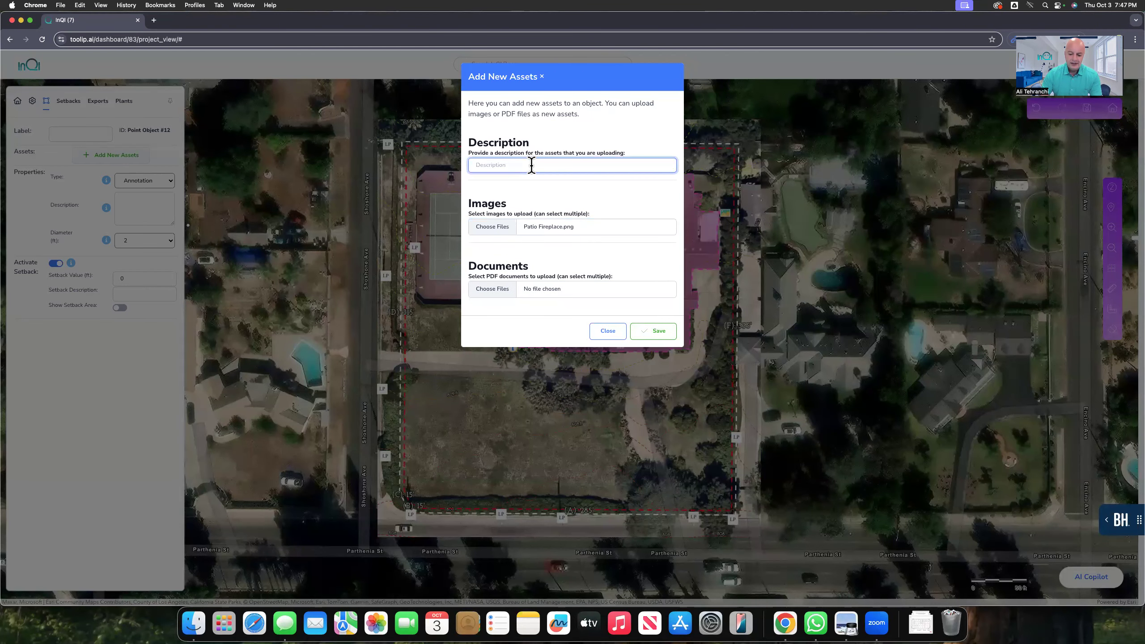
text(My Ptio)
key(BackSpace)
key(BackSpace)
key(BackSpace)
key(BackSpace)
text(Electric Panel)
click(653, 331)
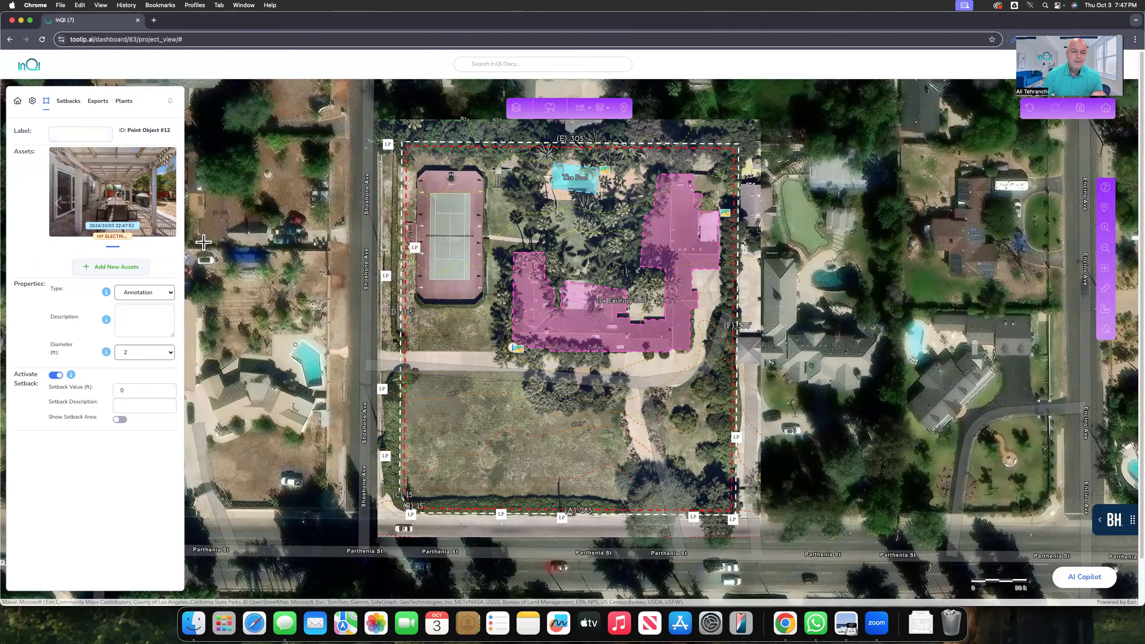
Step: Place a point object on the driveway west of the roof and choose Calstone Pavers.png as its asset image
click(623, 108)
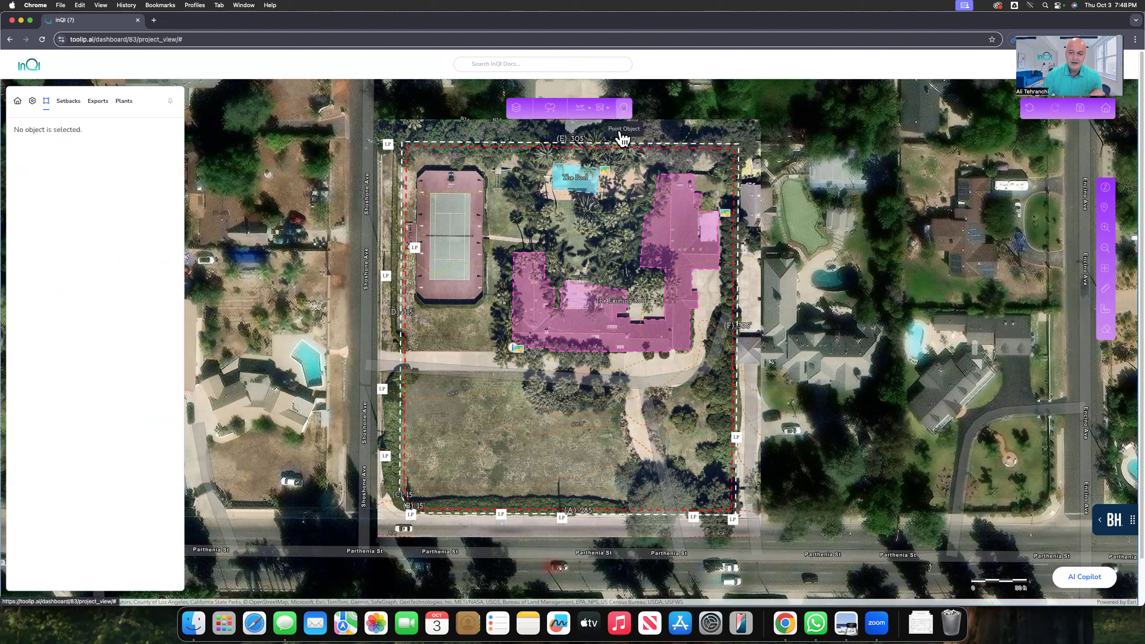
click(466, 358)
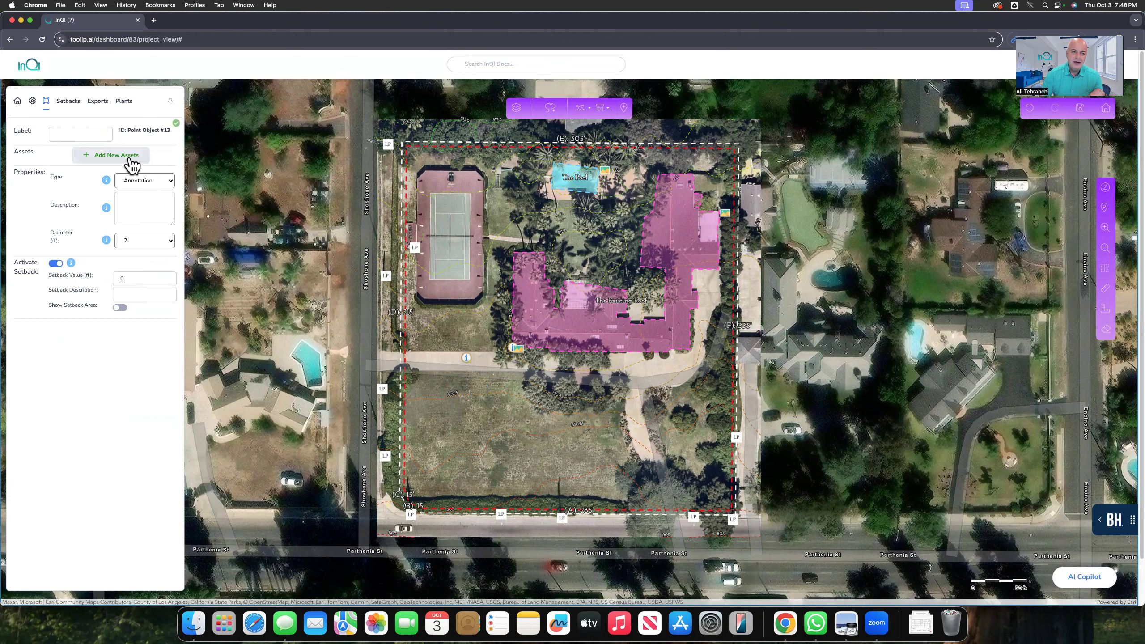
click(130, 161)
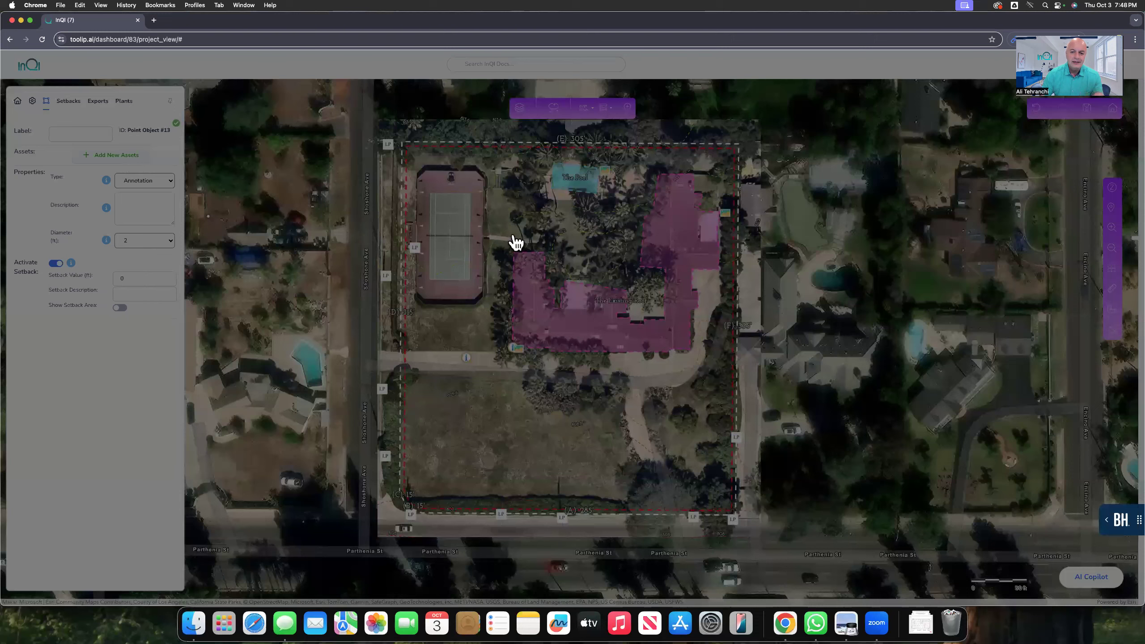
click(530, 228)
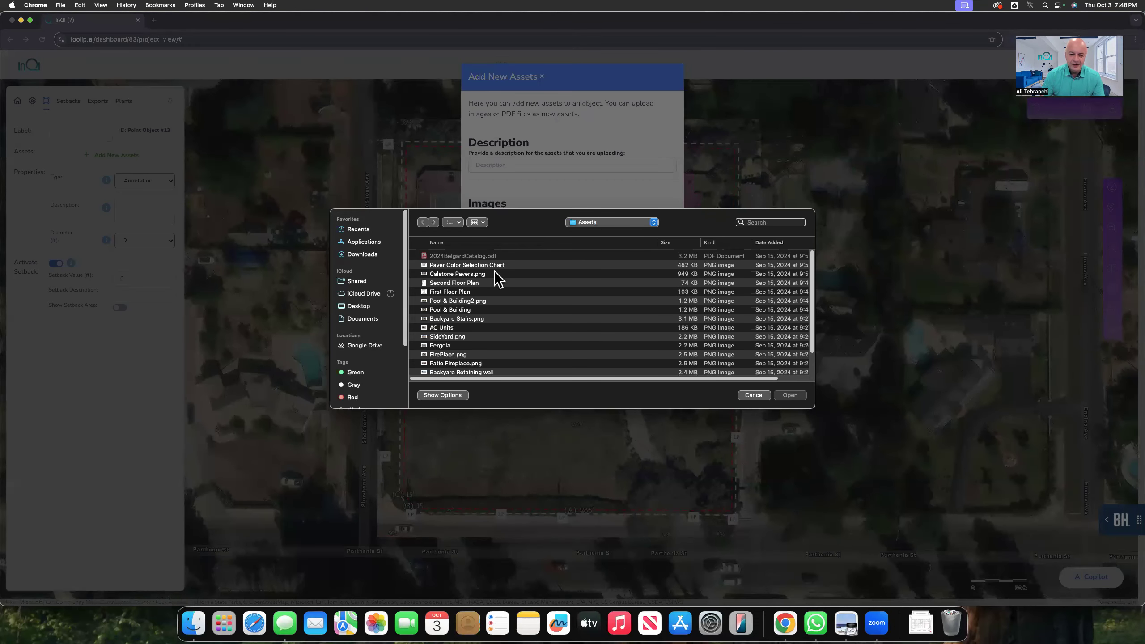
click(470, 277)
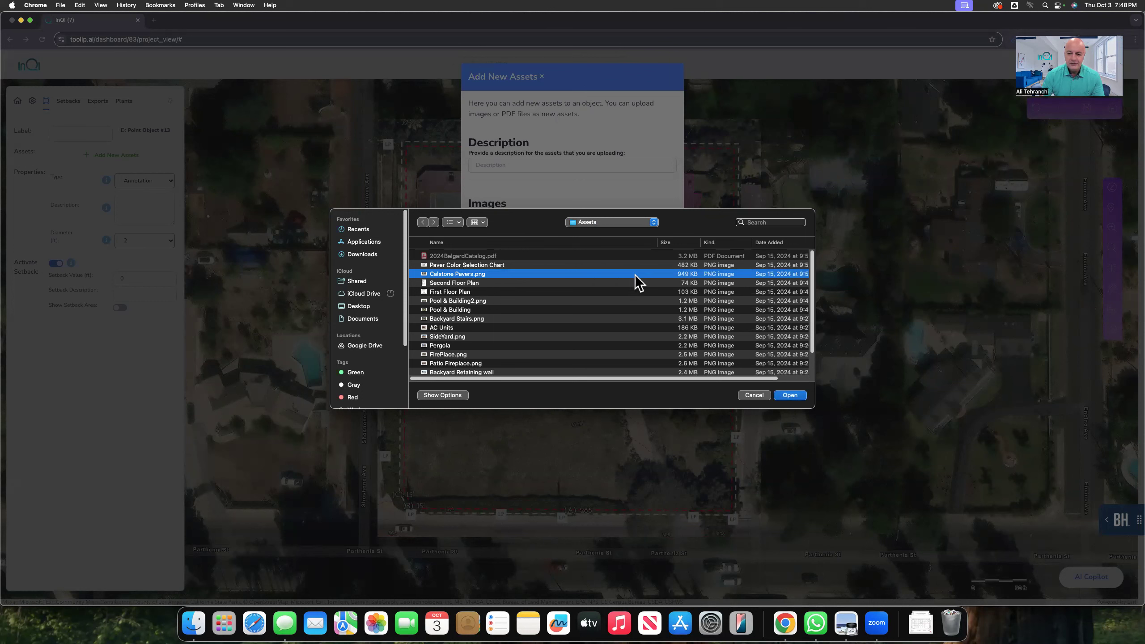
click(790, 396)
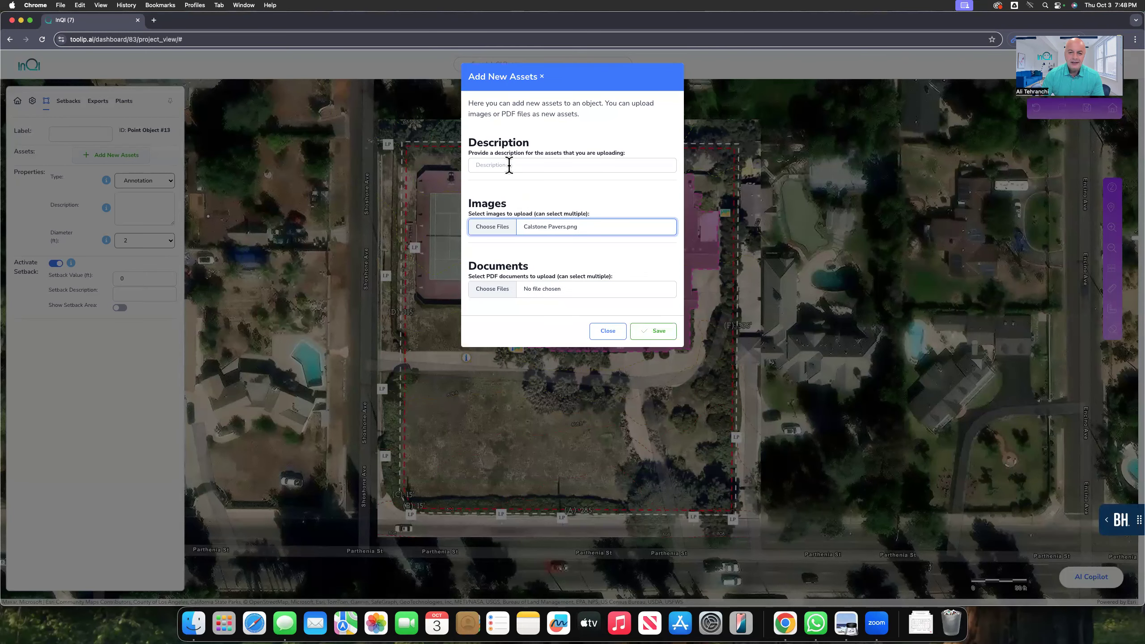
Step: Describe the driveway image as "Calstone Pavers" and save the asset
click(558, 167)
text(Cal)
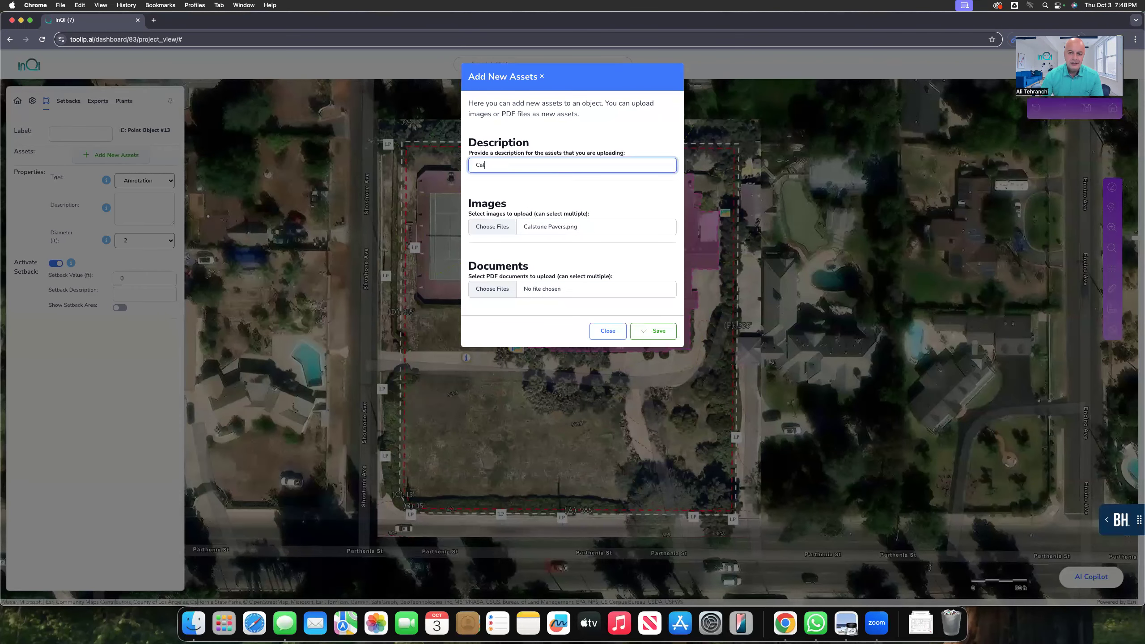
text(stone Pavers)
click(648, 332)
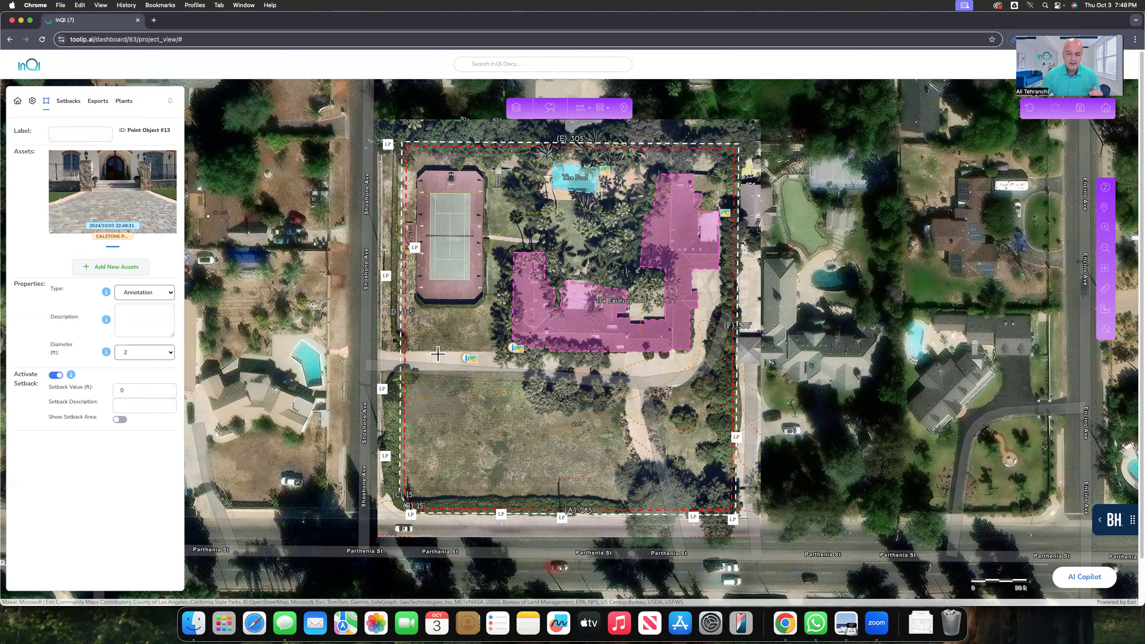
Step: Place another point object just west of the pavers point and choose 2024BelgardCatalog.pdf as its asset document
click(453, 358)
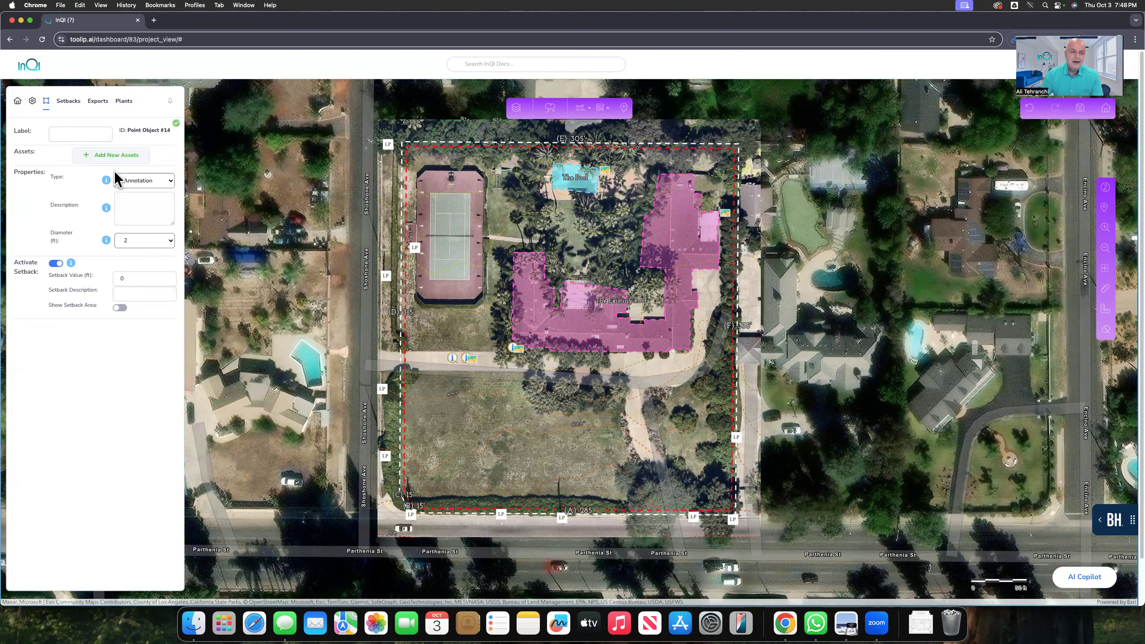
click(112, 155)
click(488, 227)
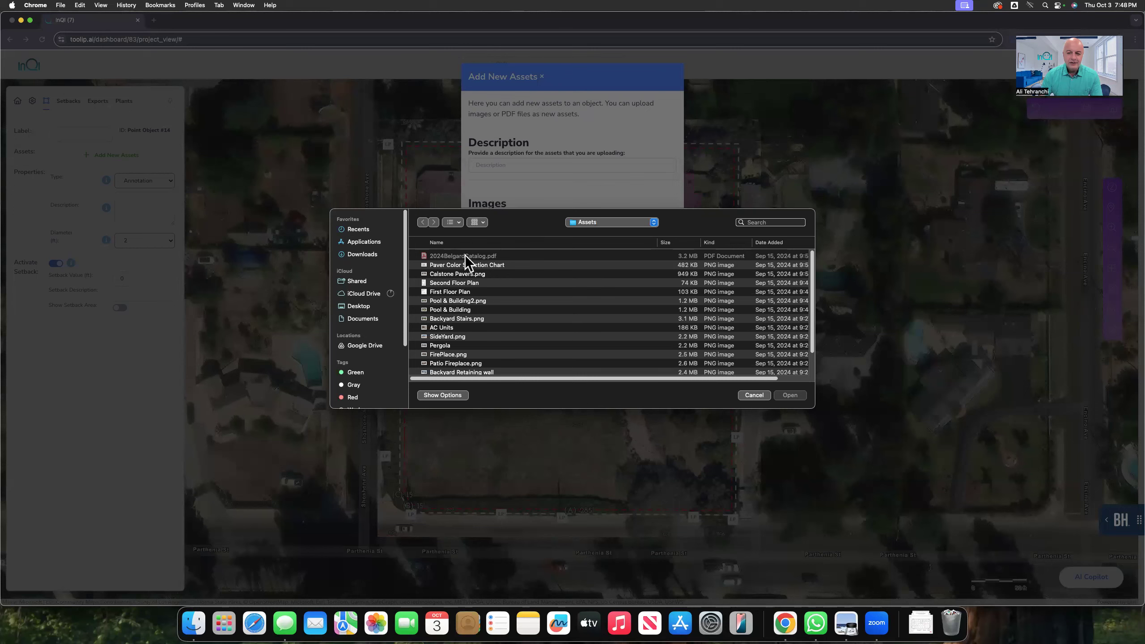
key(Escape)
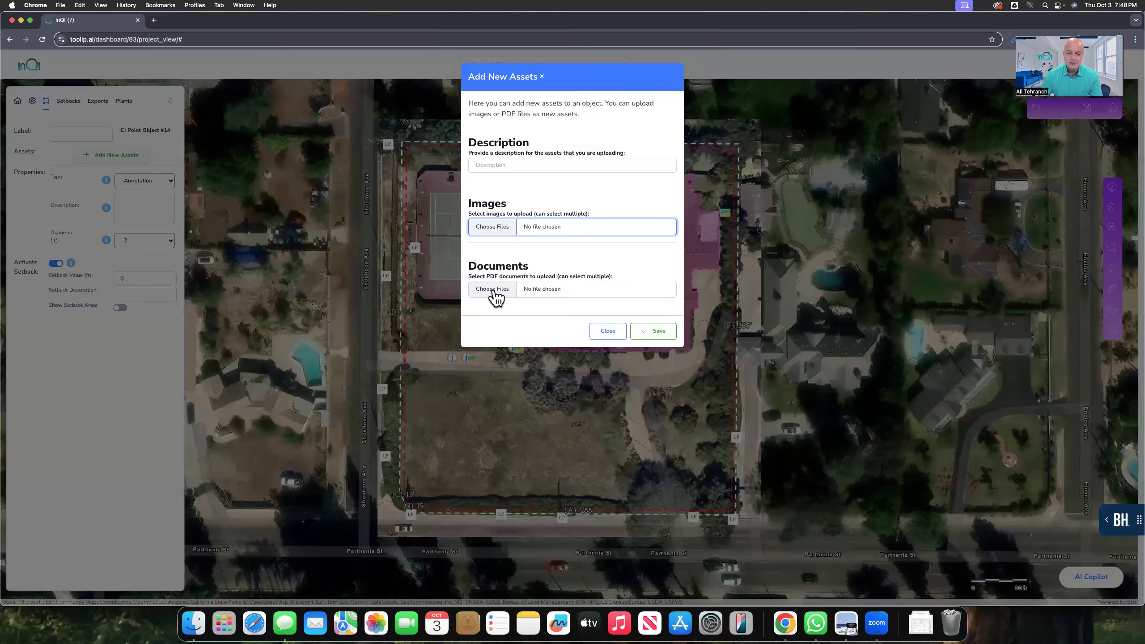
click(505, 291)
click(473, 256)
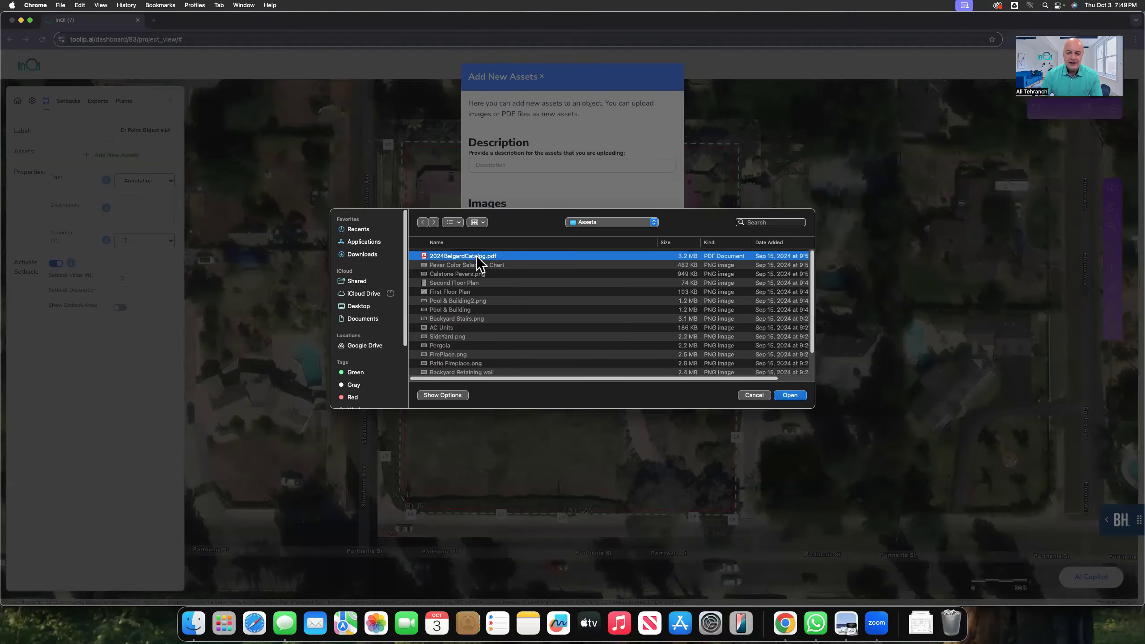
click(790, 395)
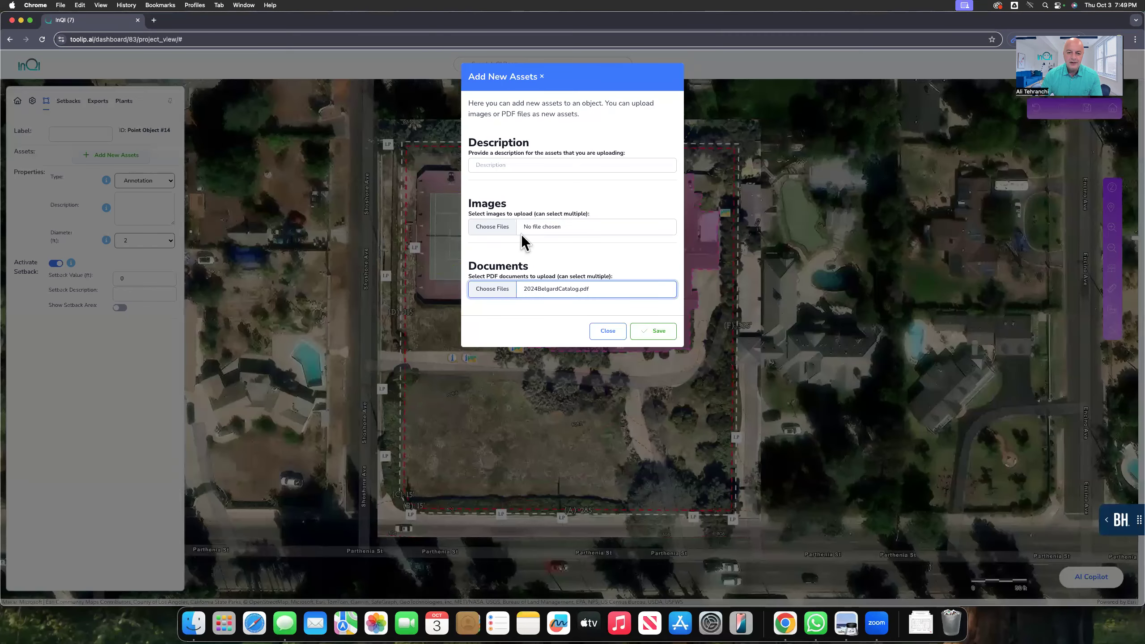
Step: Enter a description beginning with "Catalog" for the PDF document and save the asset
click(516, 165)
text(Catal)
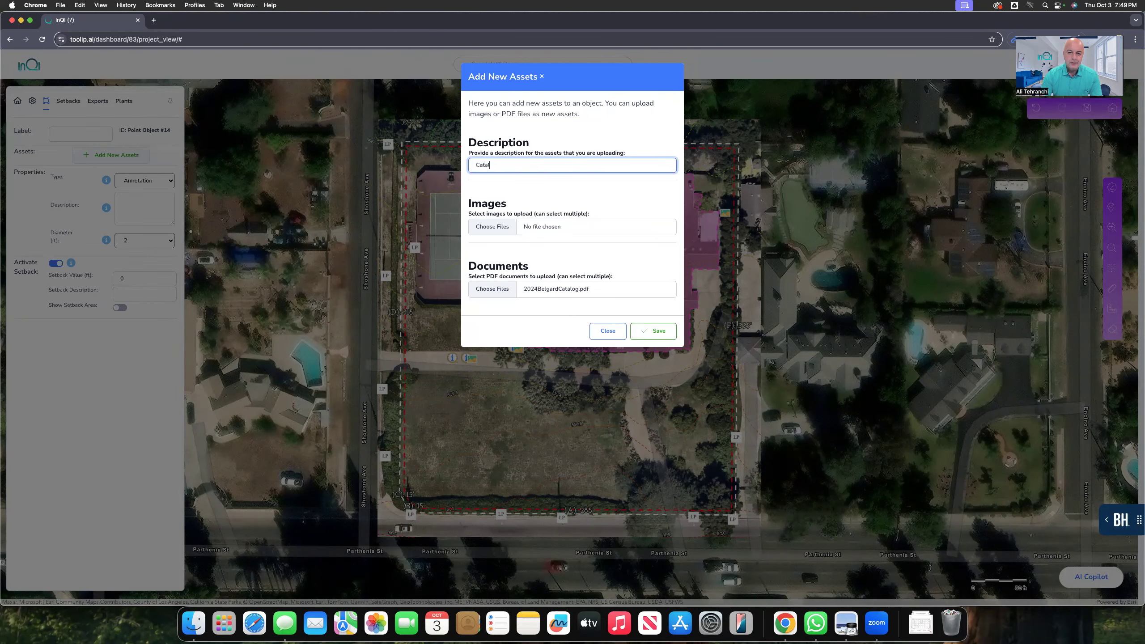
click(649, 332)
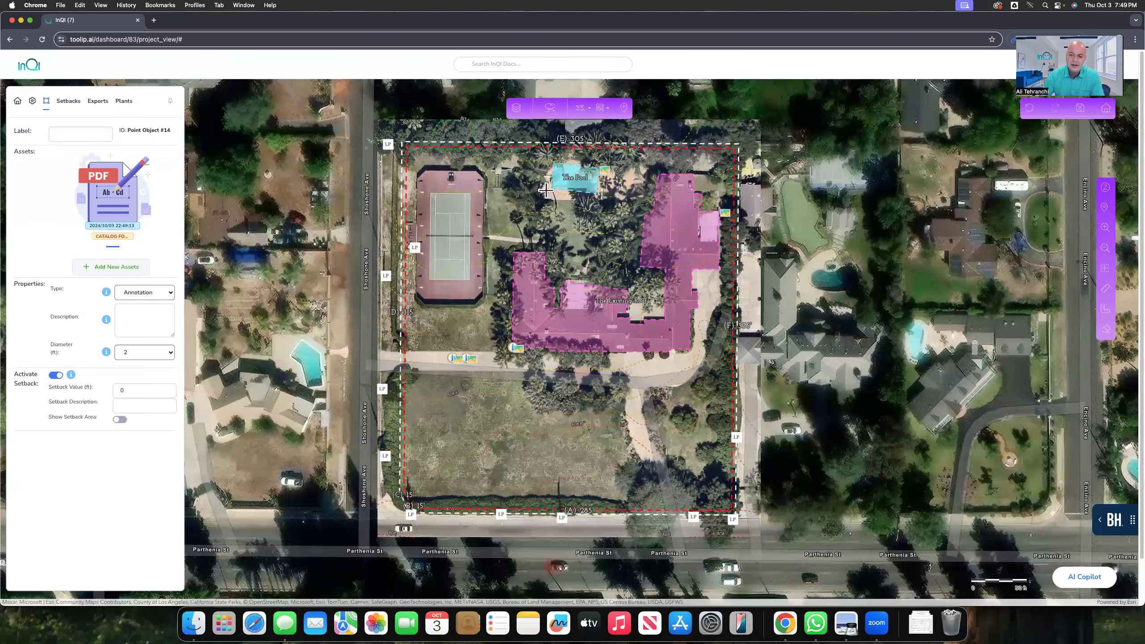
Step: Place a point object on the tennis court, labelled "Tennis Court" and described as "The surface needs to be changed", and save the project
click(625, 113)
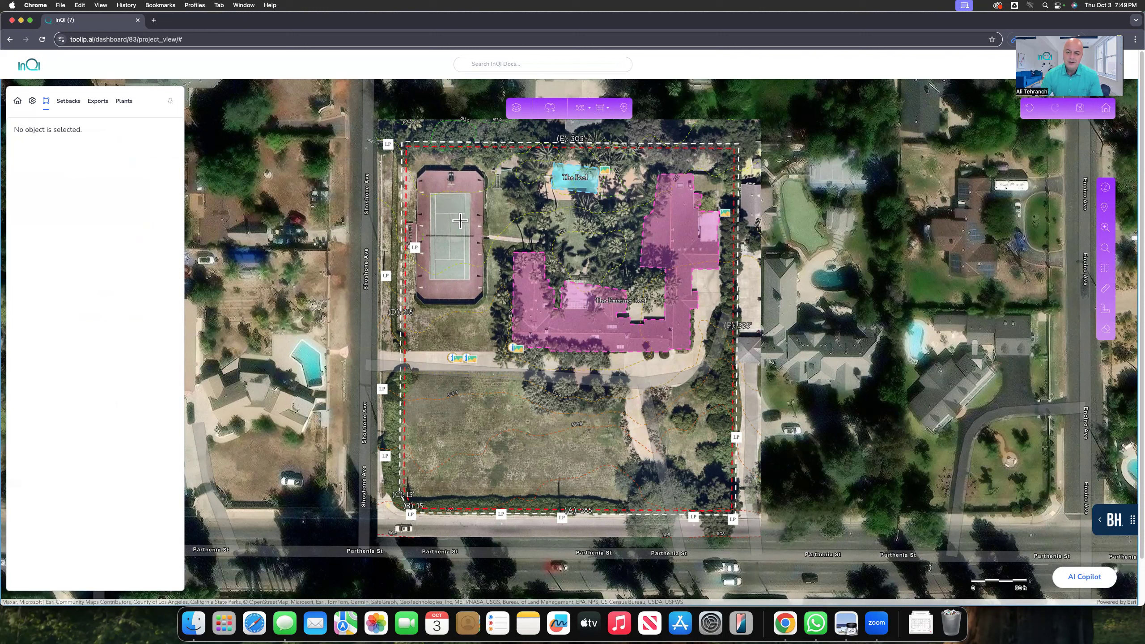
click(454, 204)
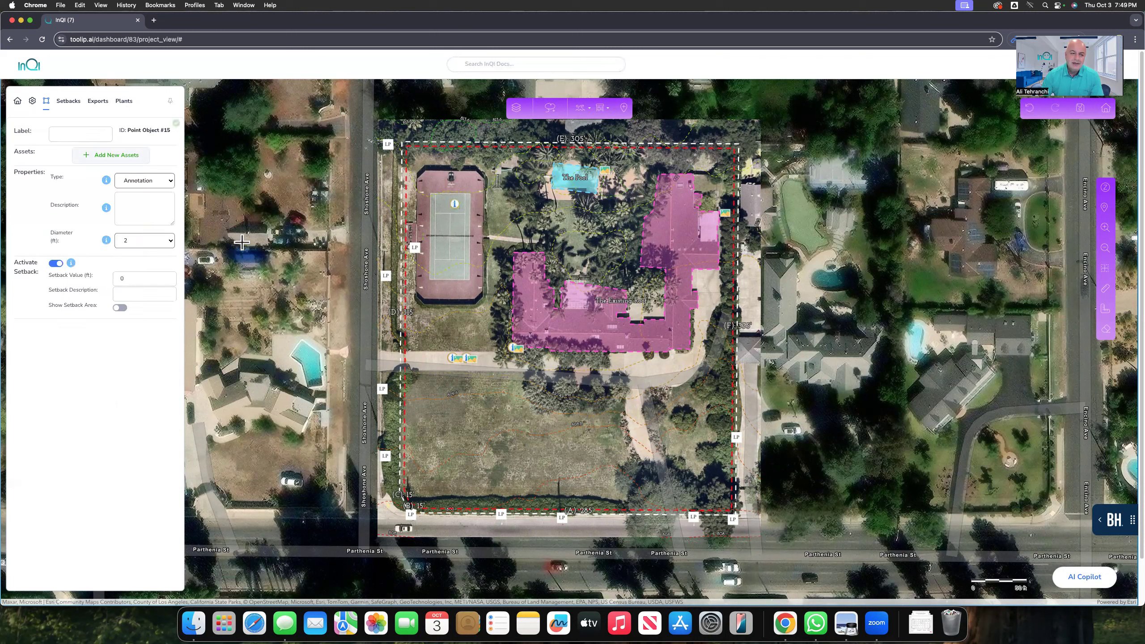
click(133, 202)
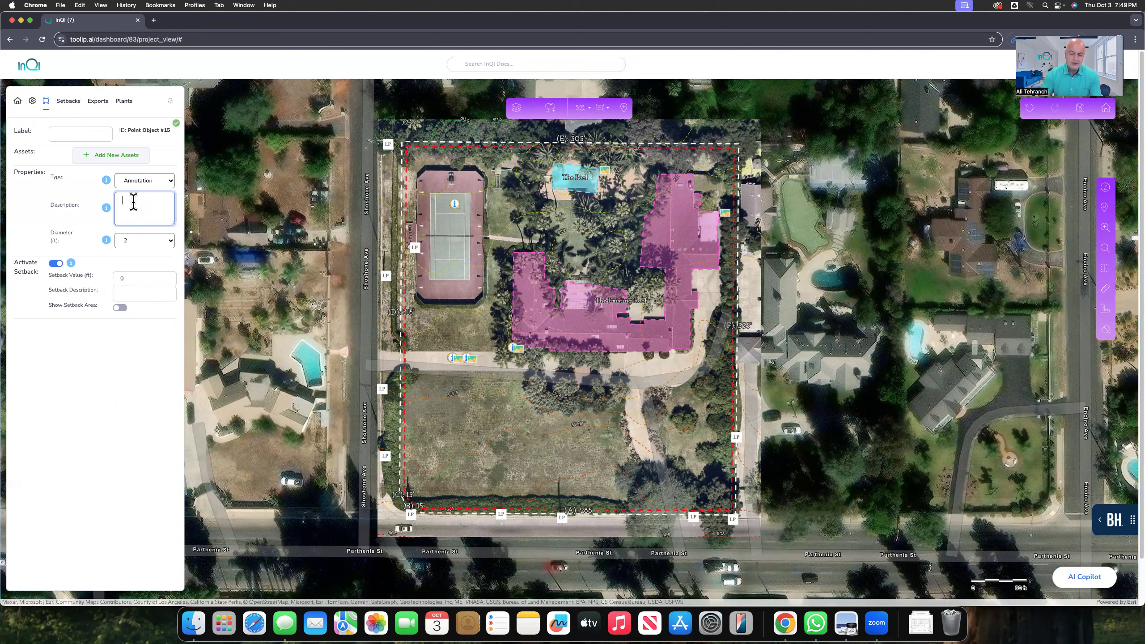
text(The surfa)
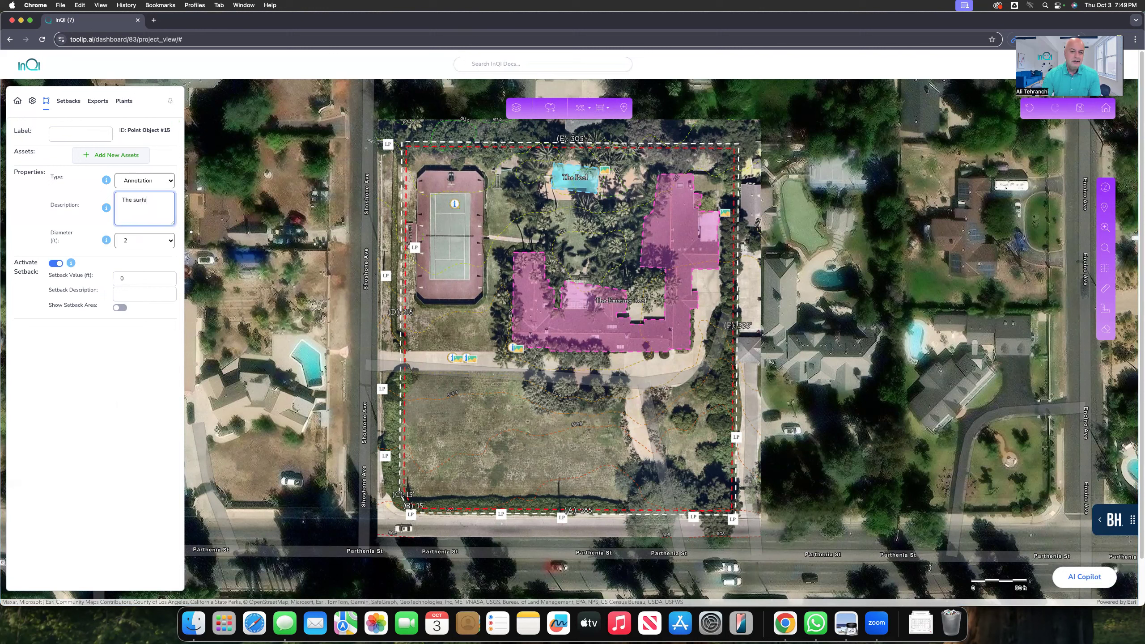
text(ce needs to be changed)
click(94, 133)
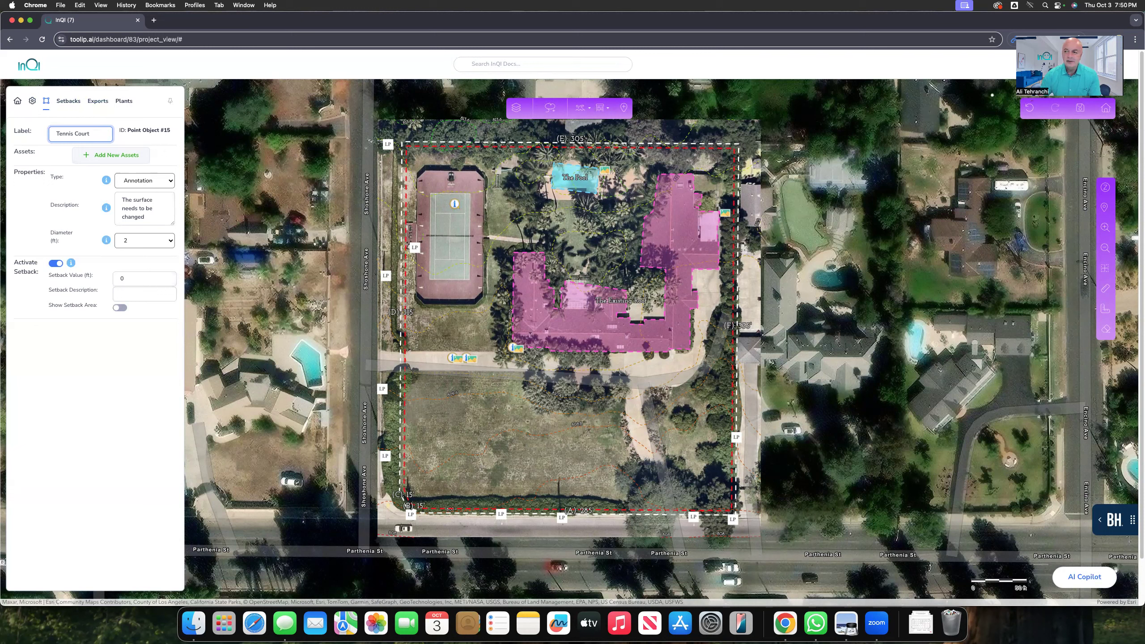
click(1078, 110)
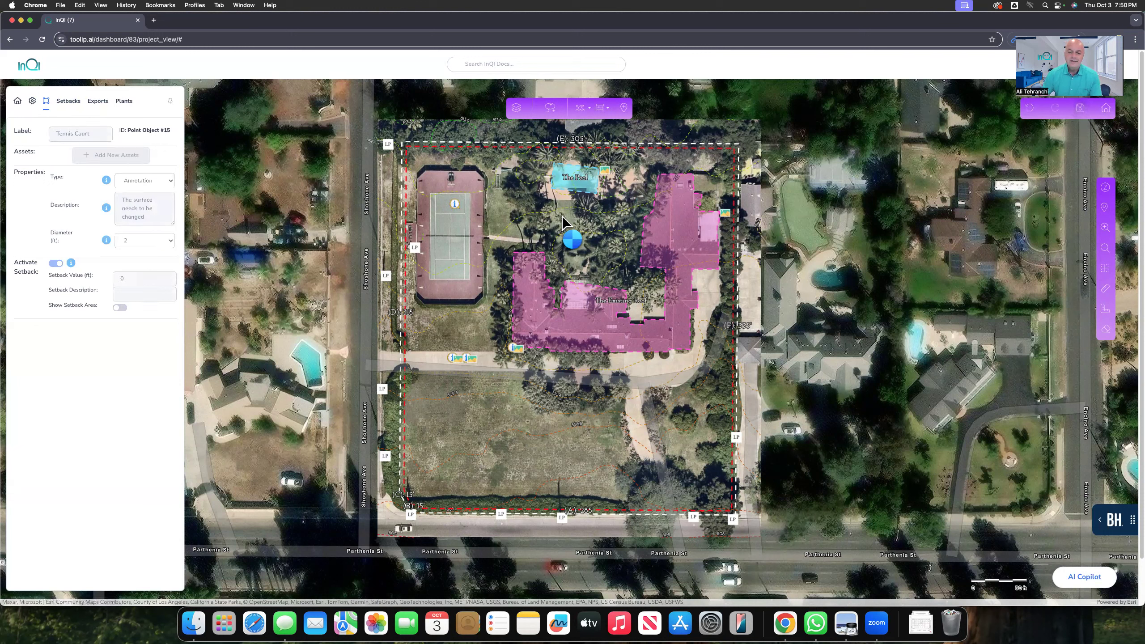
Step: Return to the dashboard and view the list of existing projects and the assets gallery
click(17, 102)
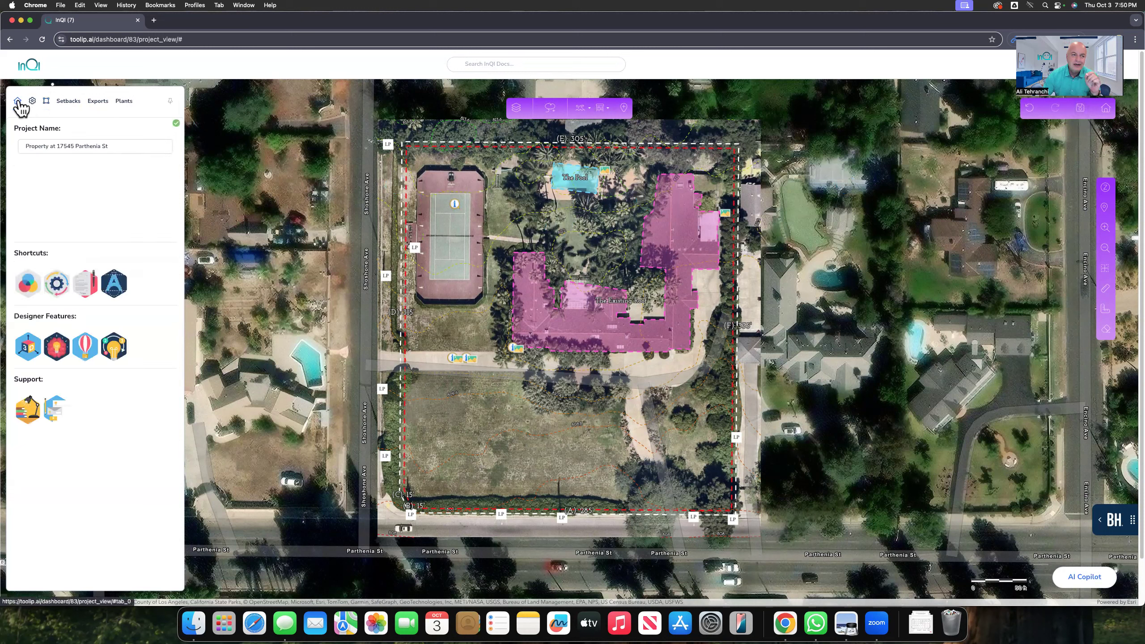
click(30, 71)
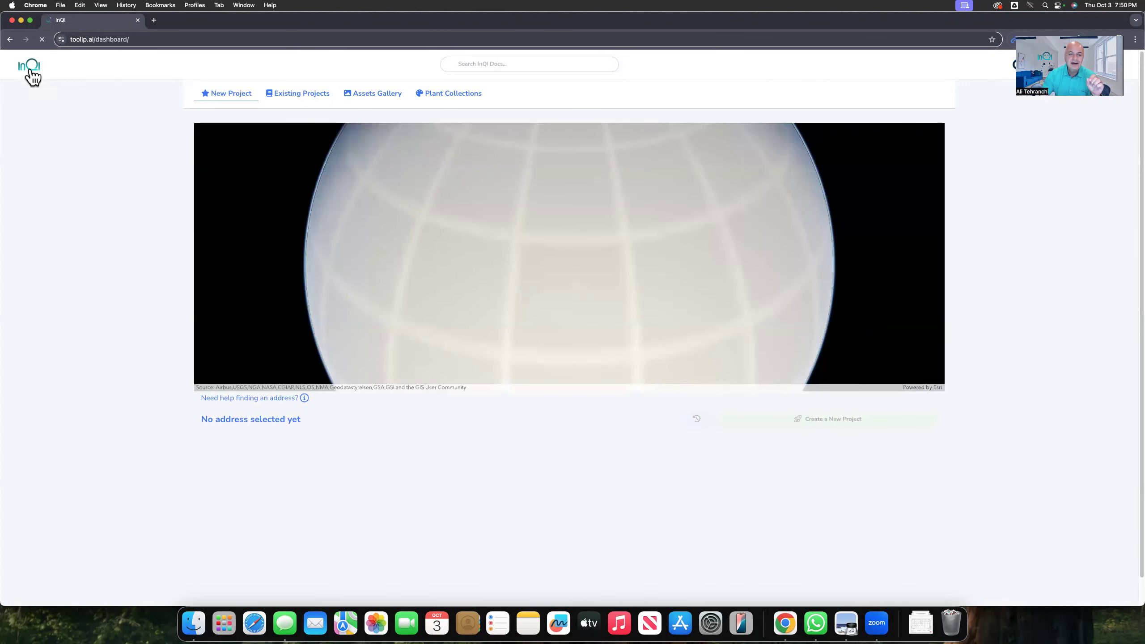
click(291, 97)
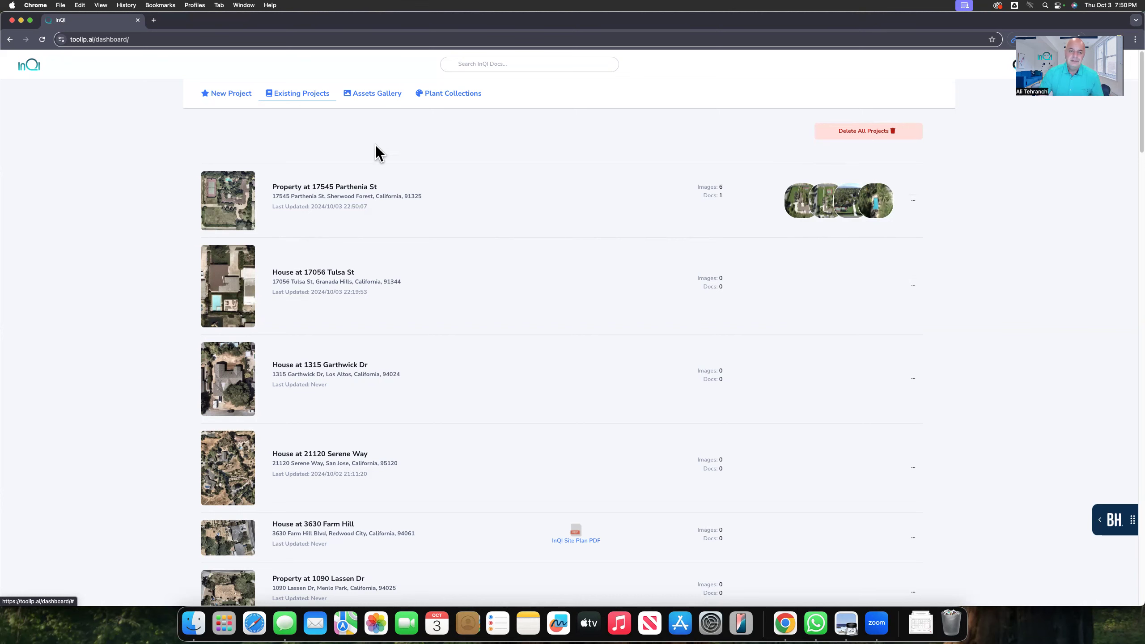
click(375, 95)
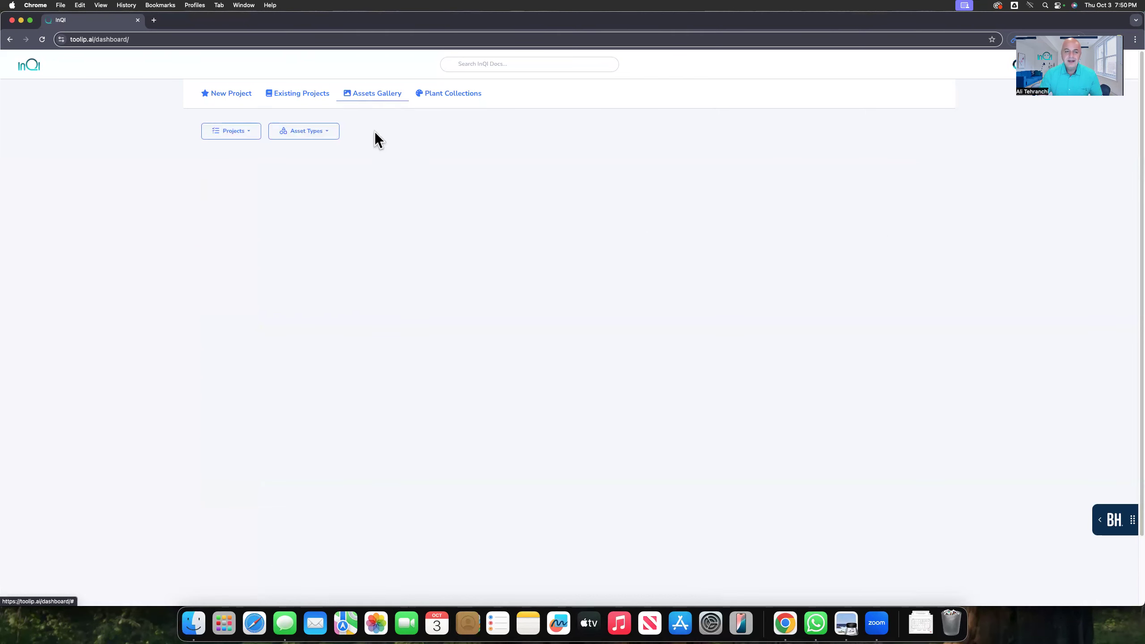
Step: Check the project and asset type filters available in the assets gallery
click(251, 135)
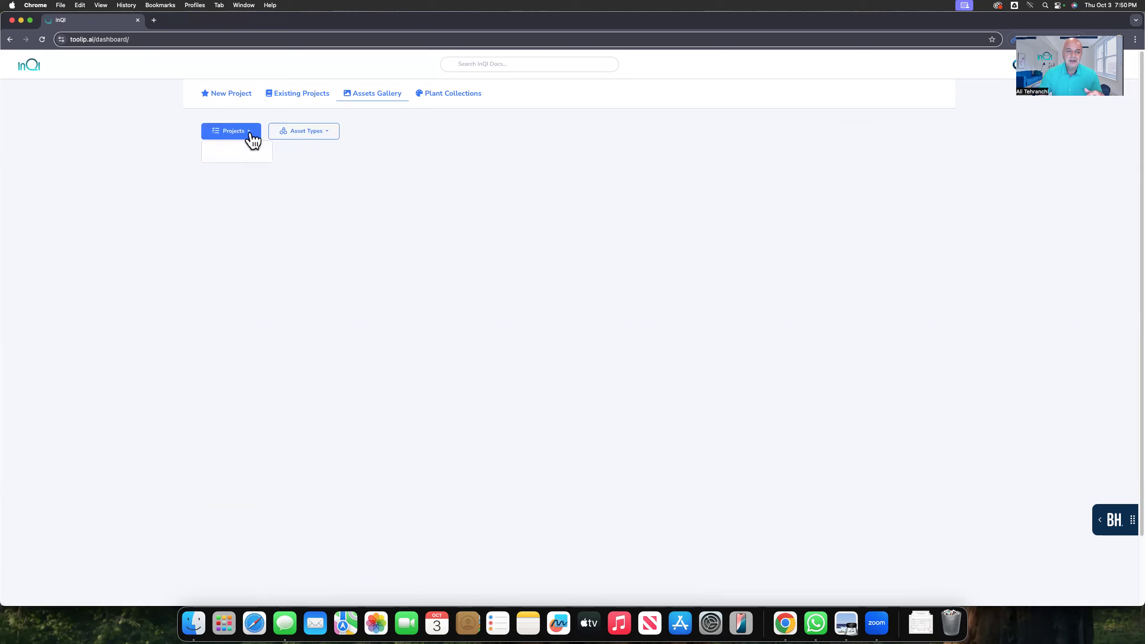
click(332, 136)
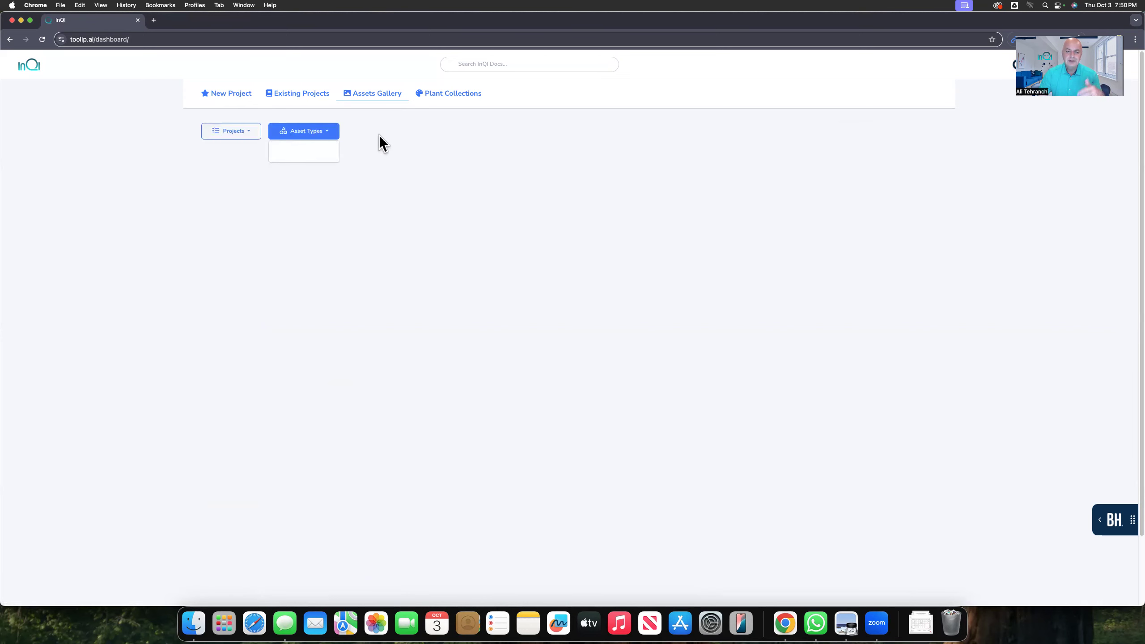
click(378, 138)
Step: Reopen the property project from the existing projects and select the point object at the house's southwest corner to view its attached assets
click(286, 97)
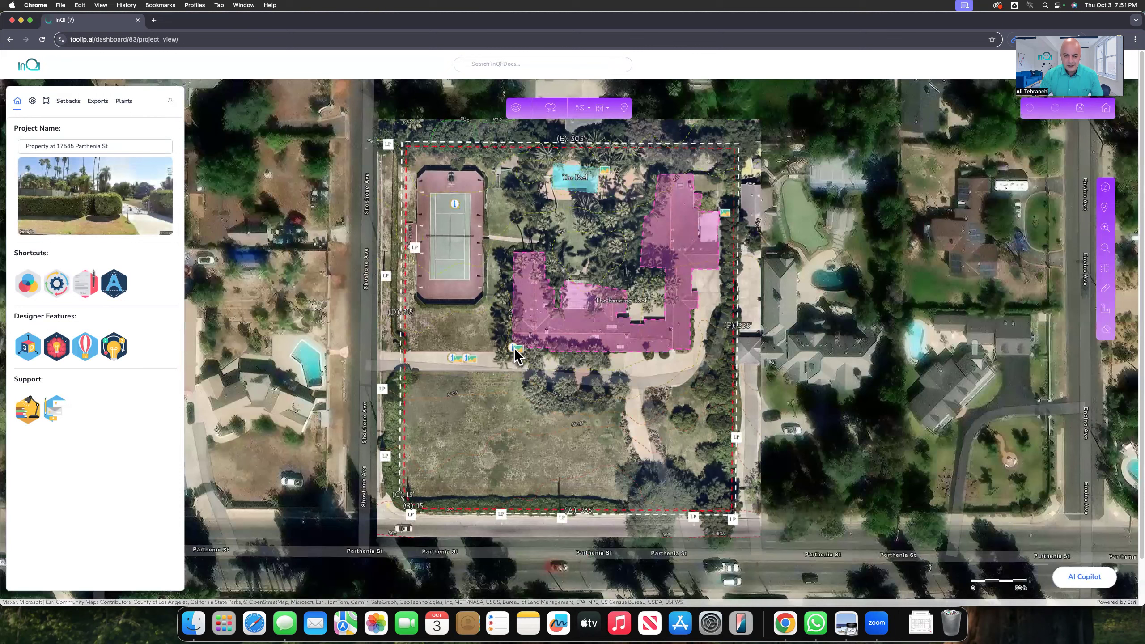
click(513, 347)
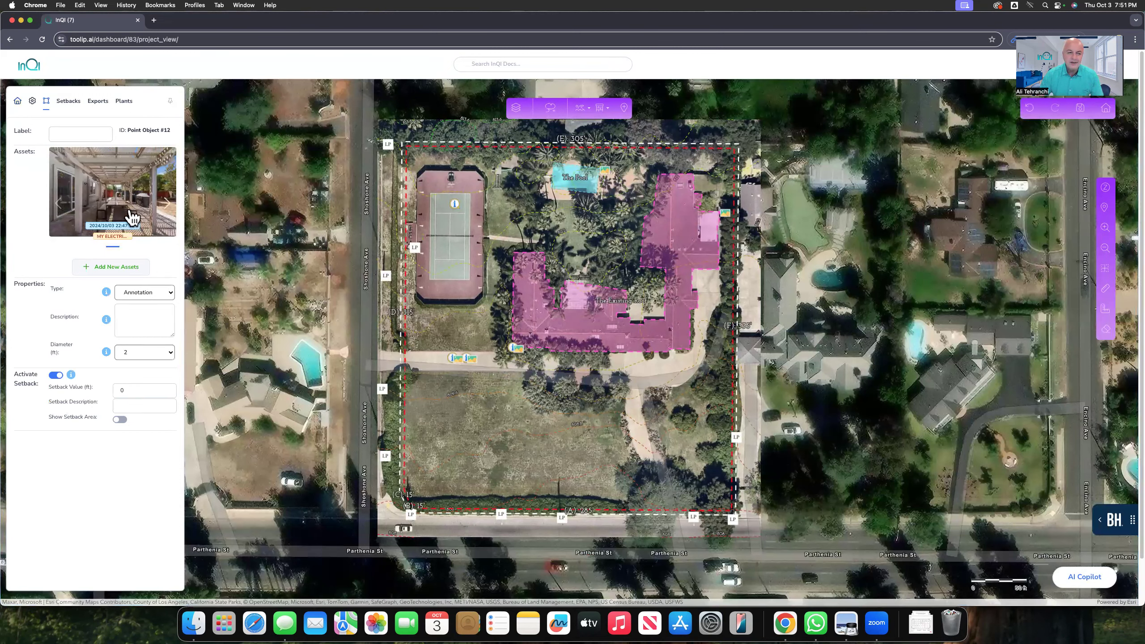
mouse_move(132, 217)
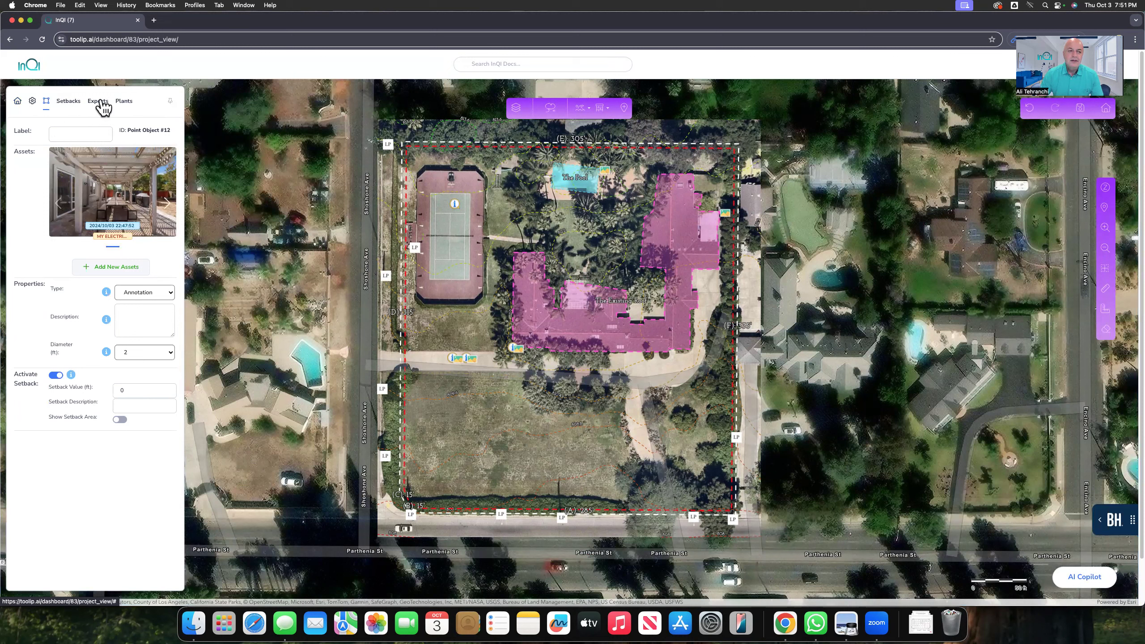
Step: Leave the property project for the dashboard and display the list of existing projects
click(29, 67)
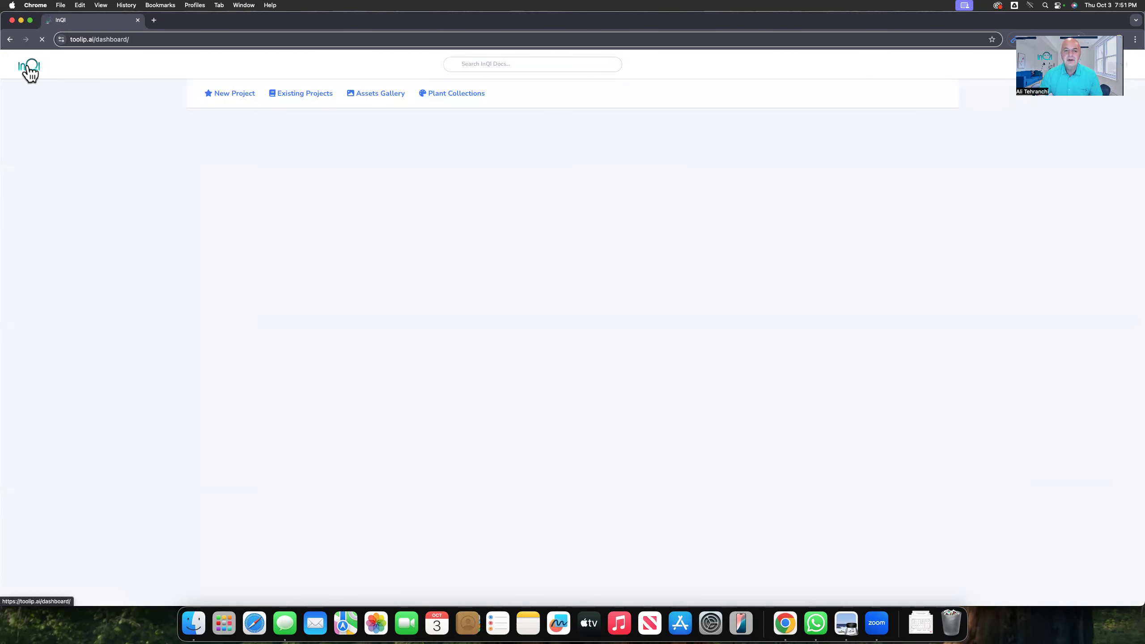
click(286, 98)
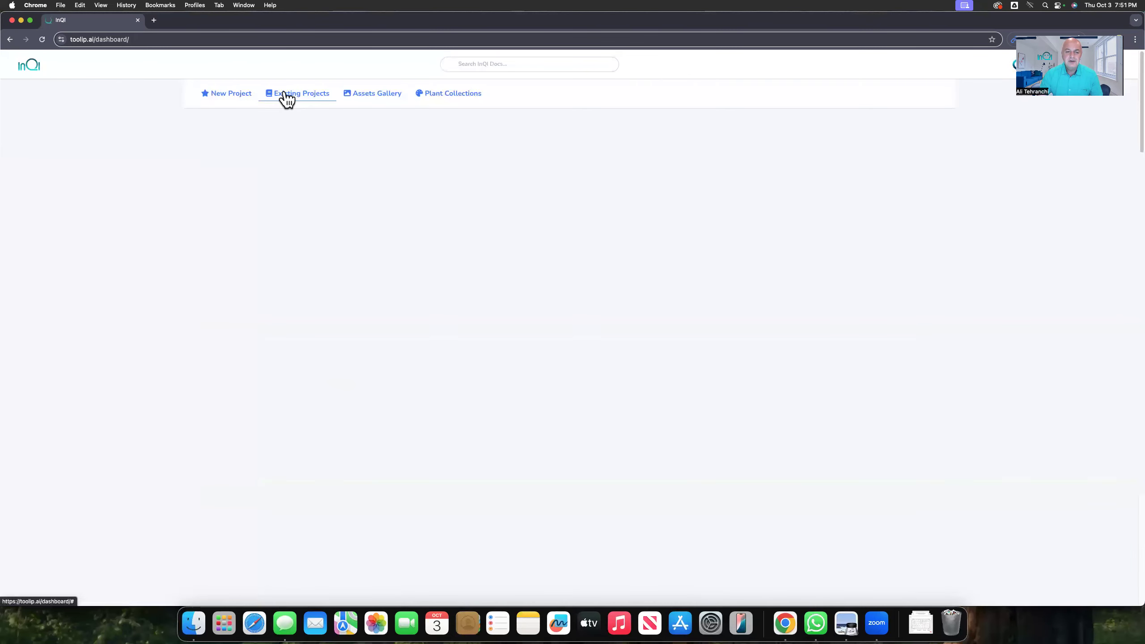